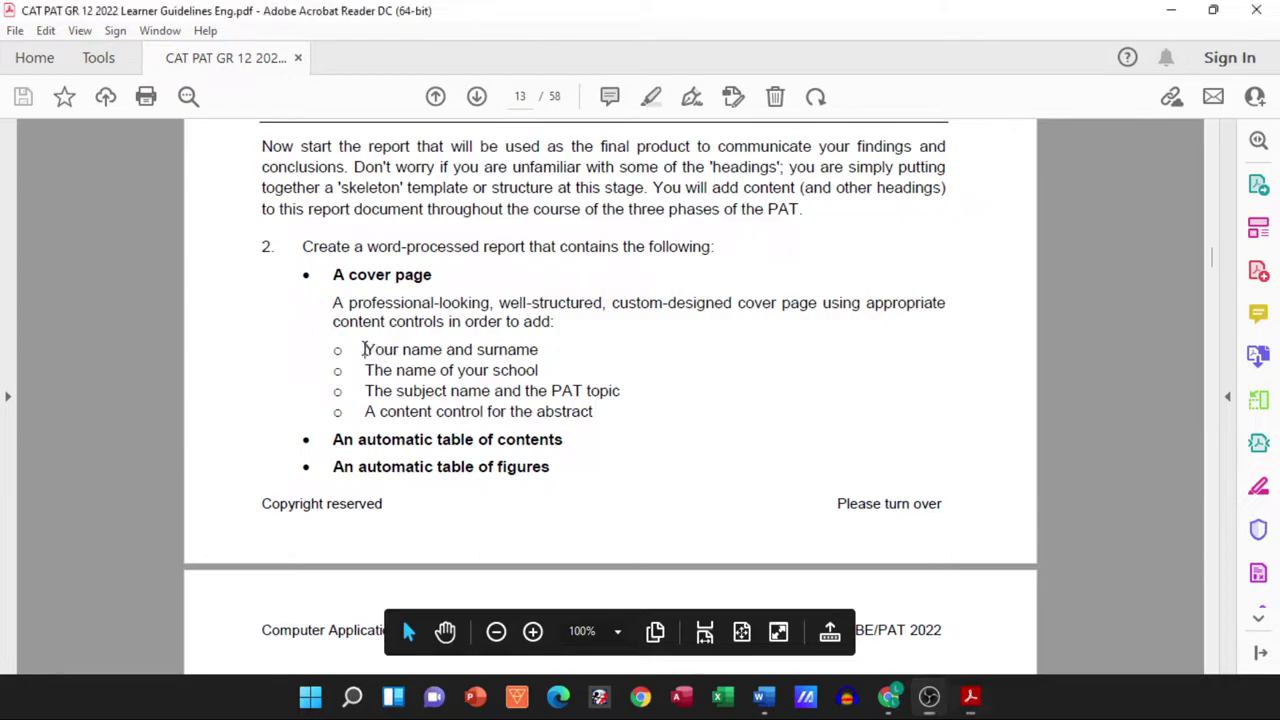
Review the name, school and subject cover-page requirements in the PAT guidelines PDF, then return to Word
left_click_drag(364, 350, 527, 360)
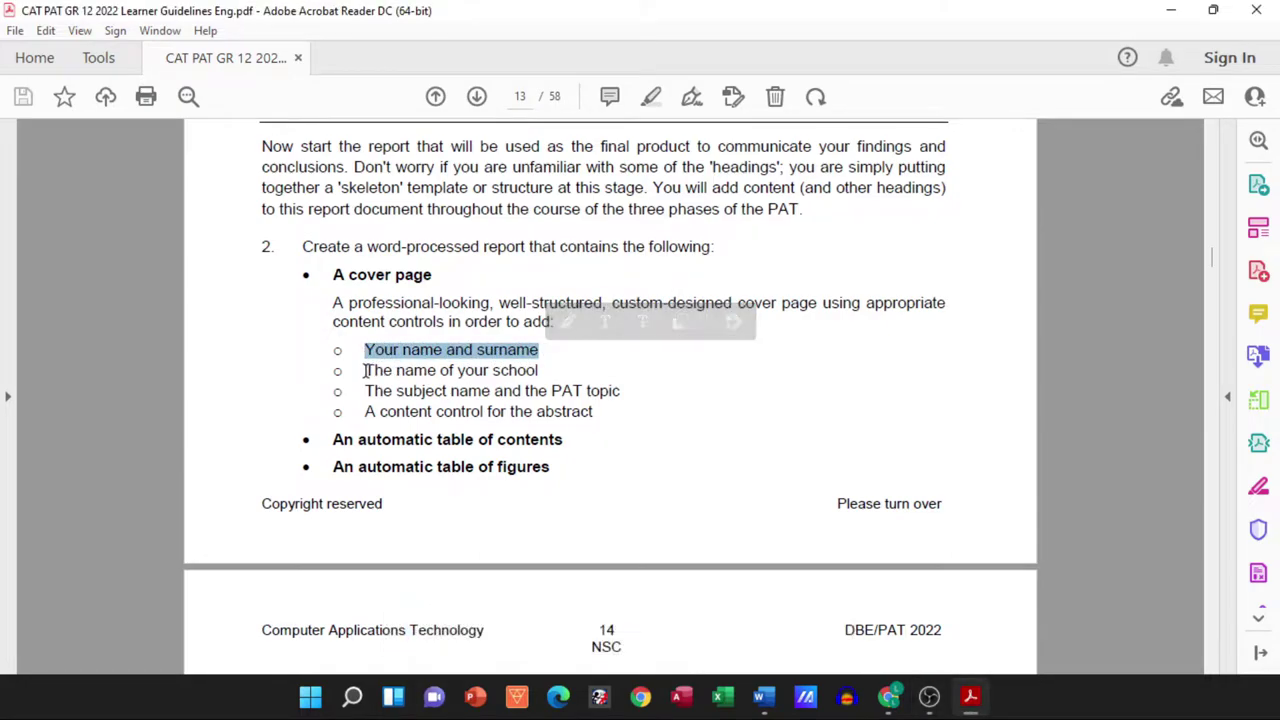
left_click_drag(364, 370, 540, 378)
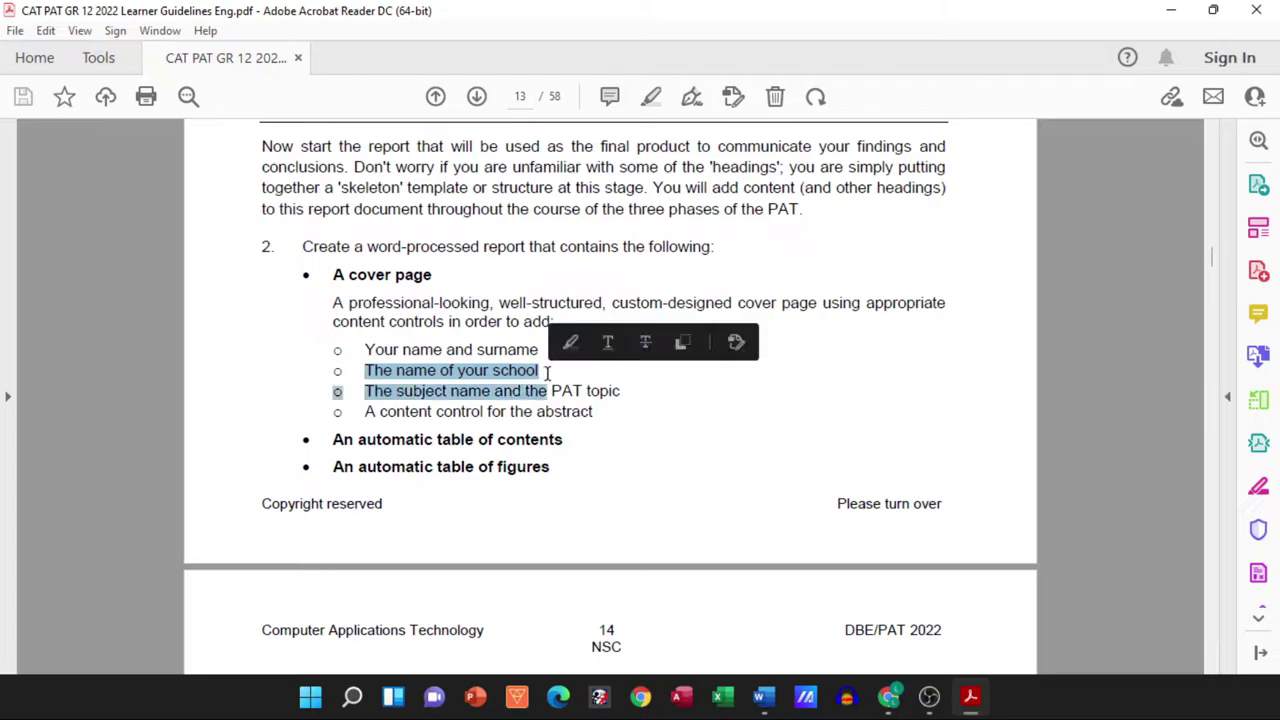
left_click(540, 375)
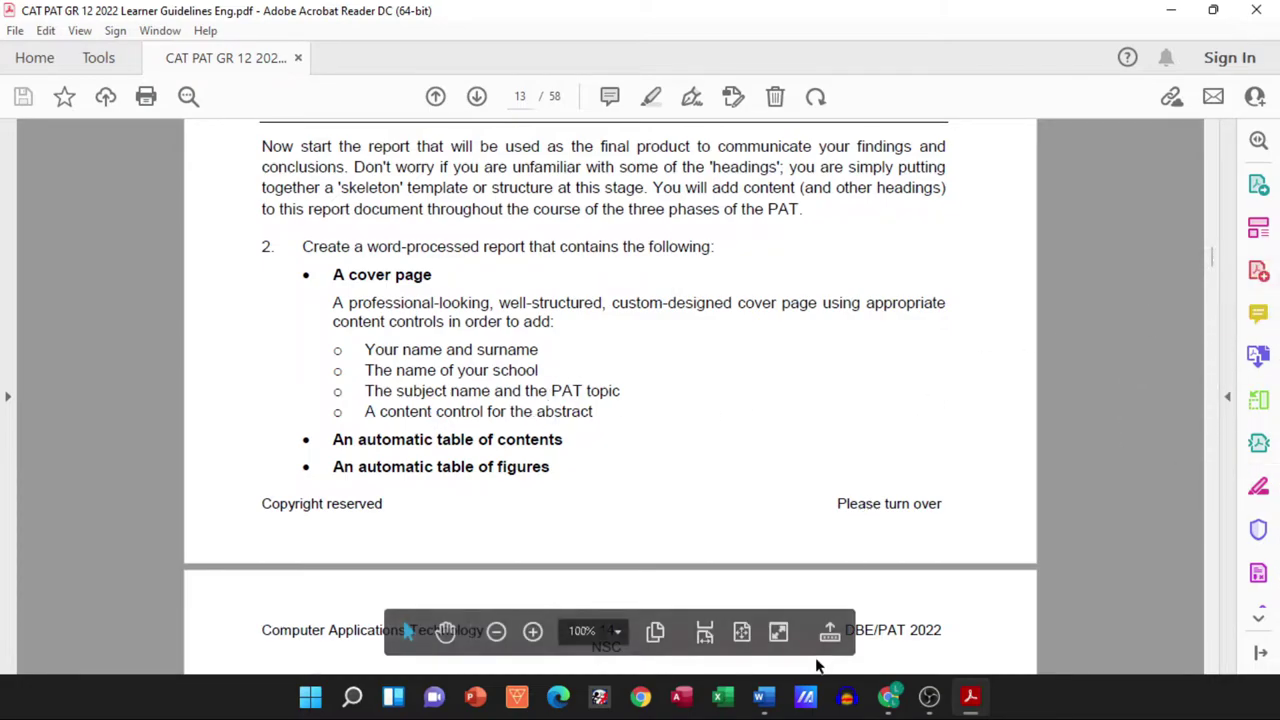
left_click(762, 697)
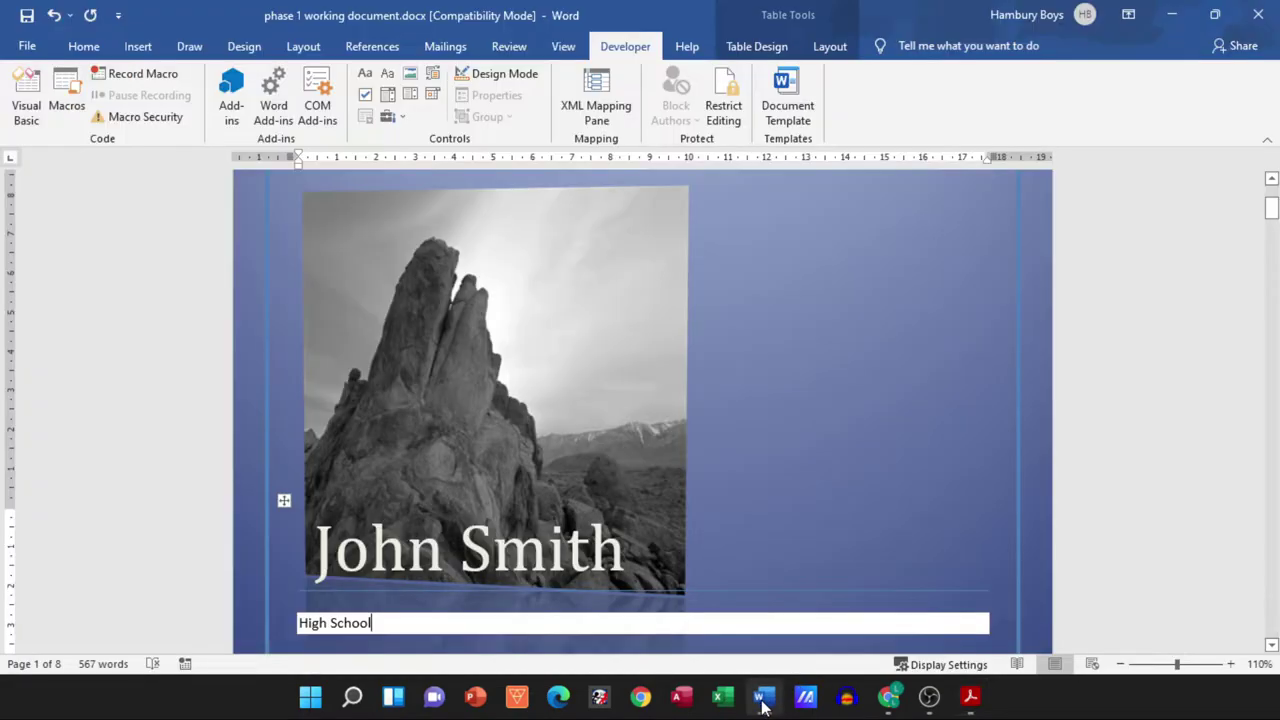
Browse the built-in Cover Page designs and close the gallery without choosing one
left_click(139, 50)
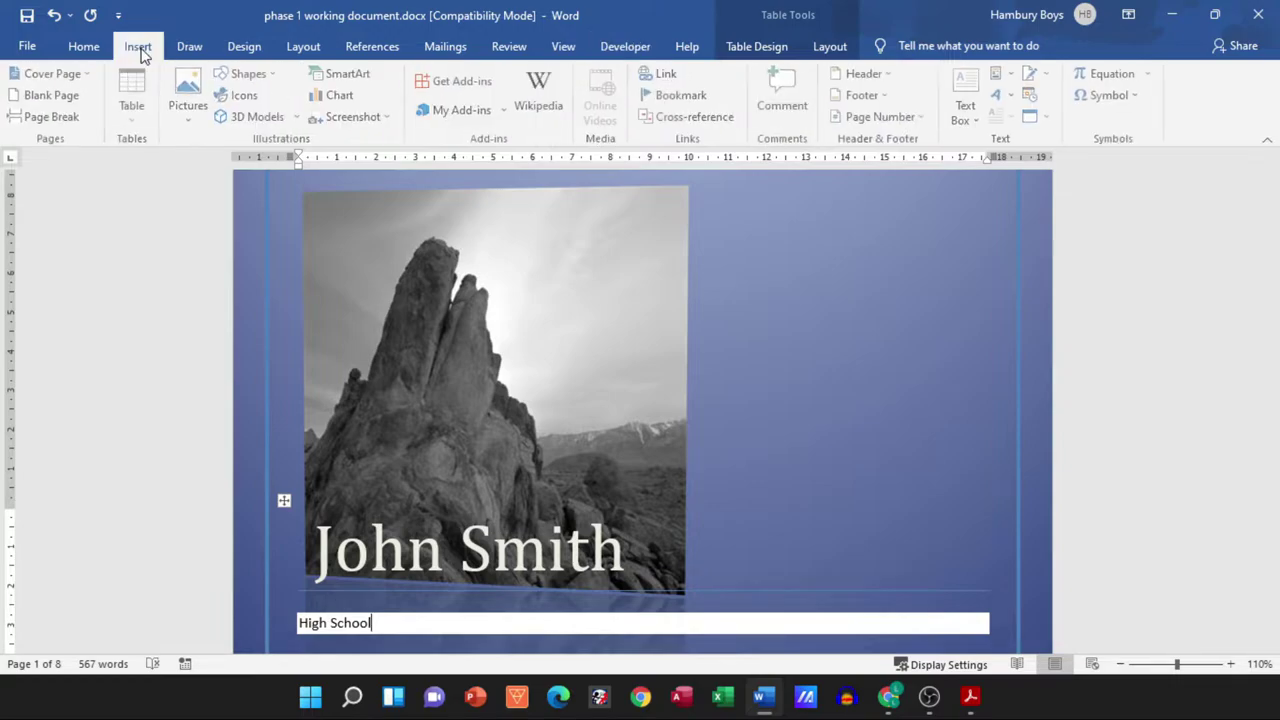
left_click(91, 74)
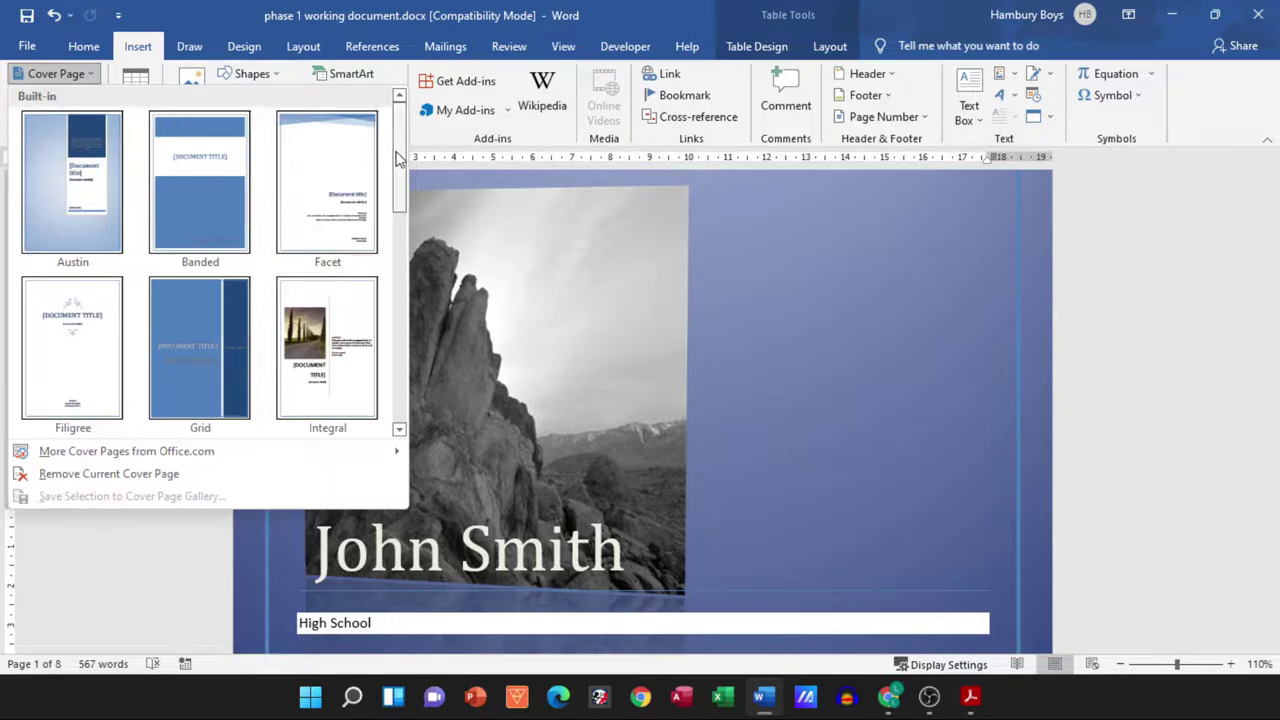
left_click_drag(397, 160, 403, 268)
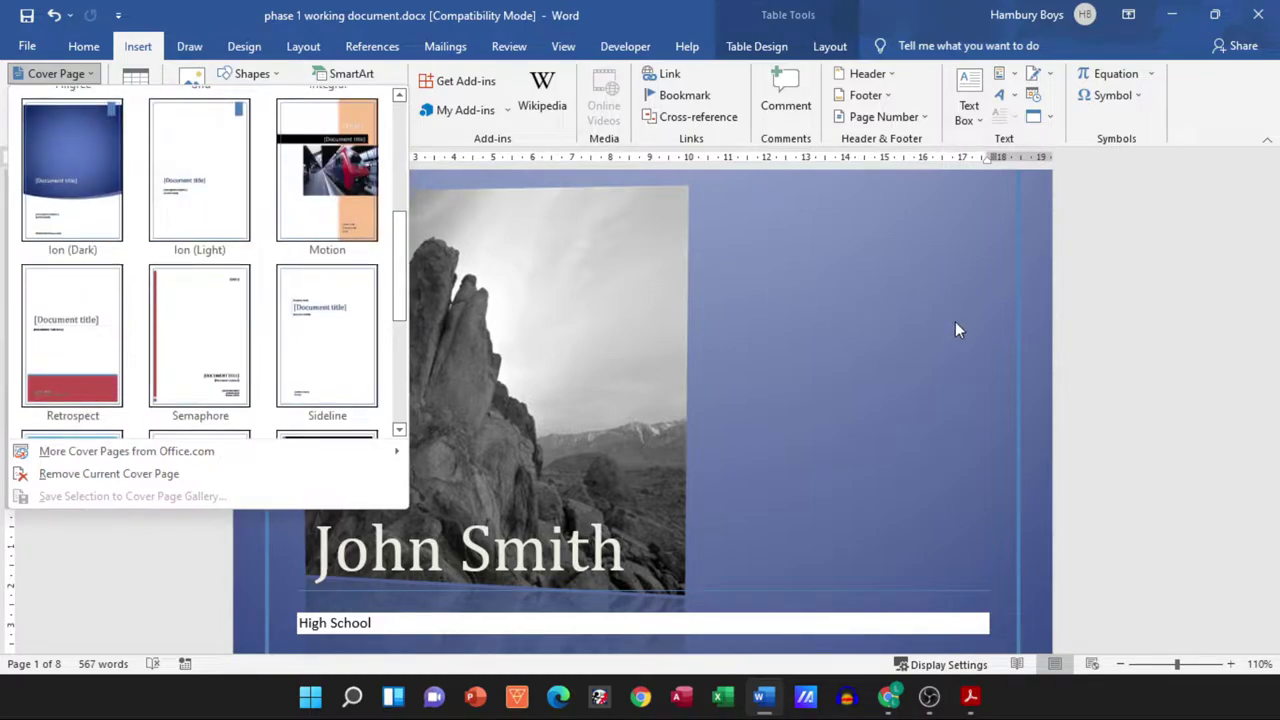
left_click(1100, 338)
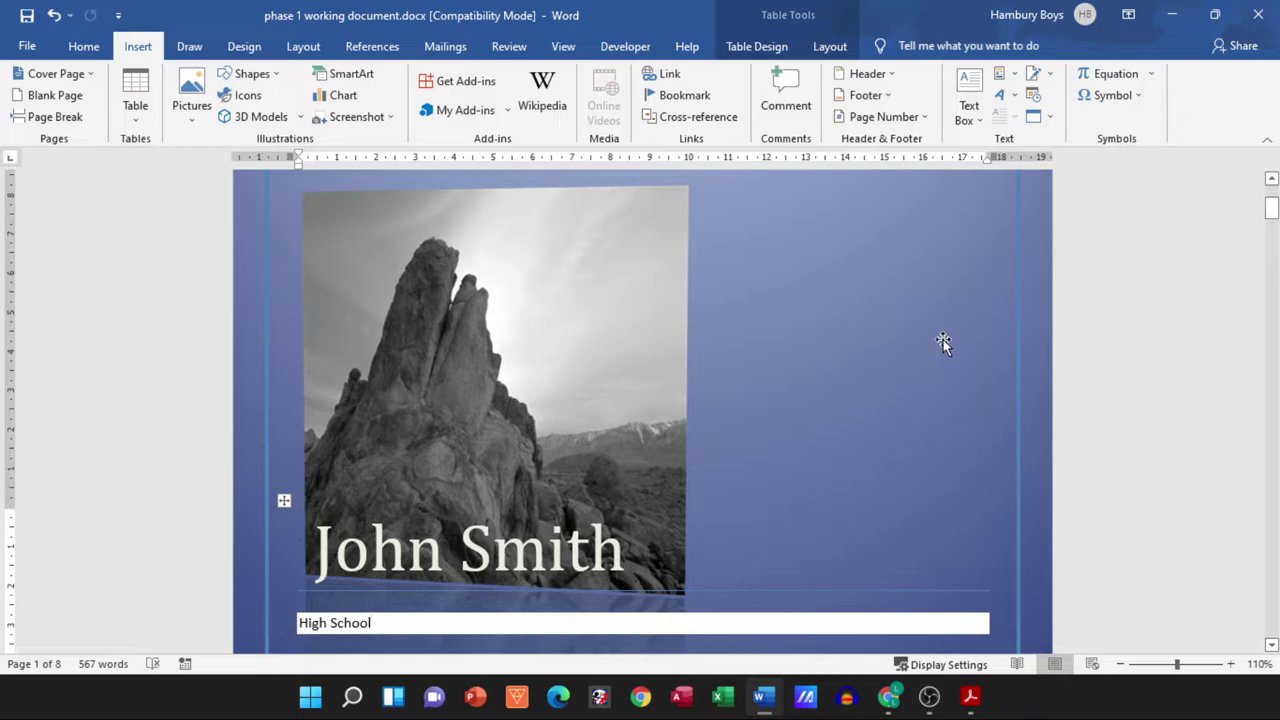
scroll(869, 382, "down", 1)
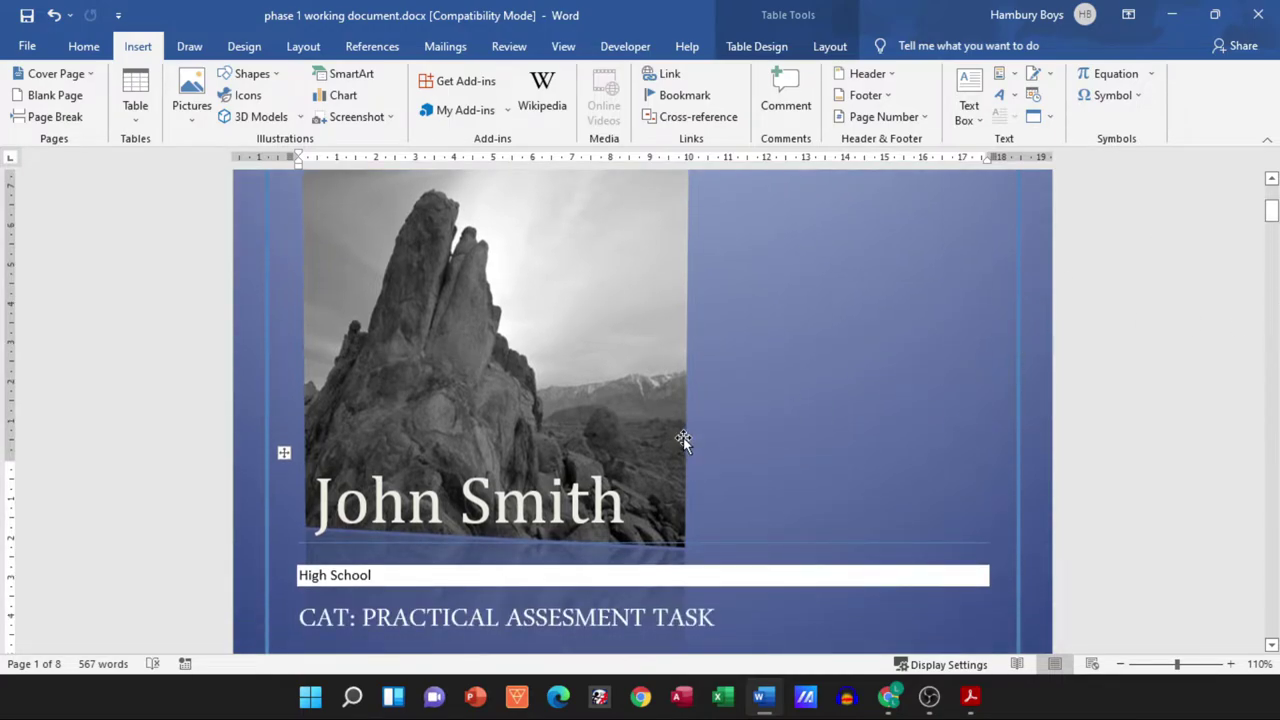
key("alt+Tab")
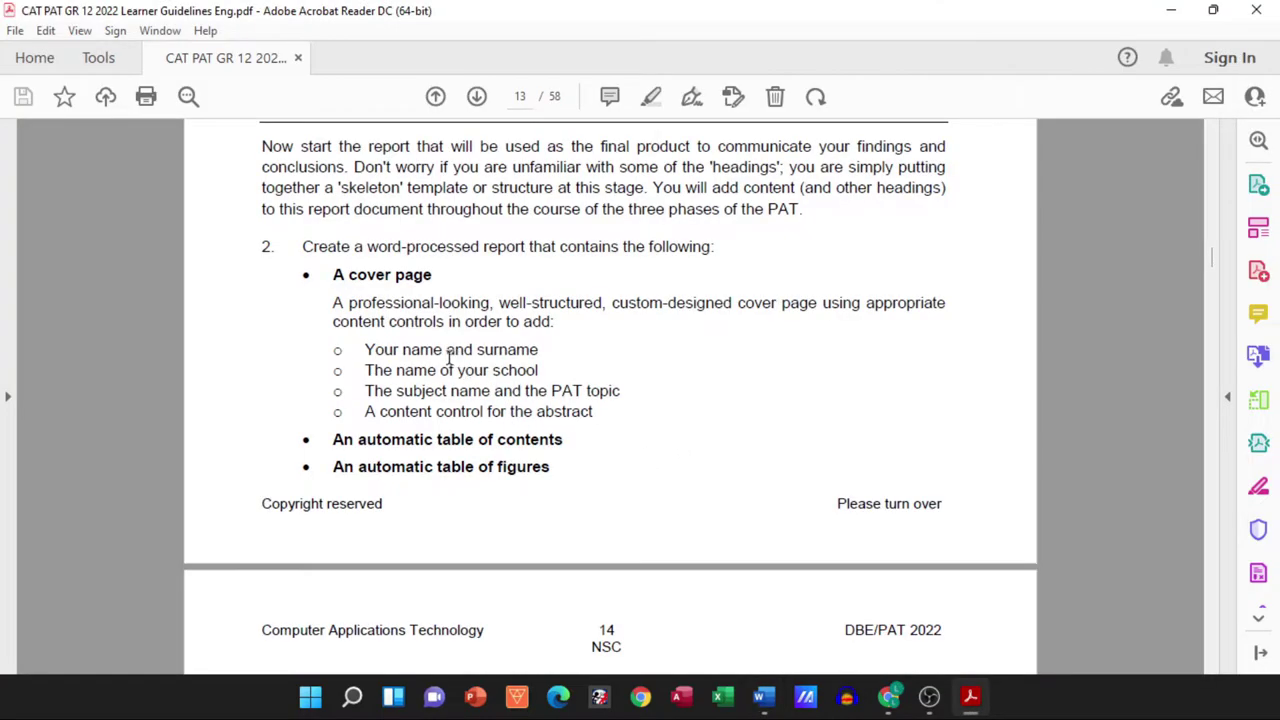
key("alt+Tab")
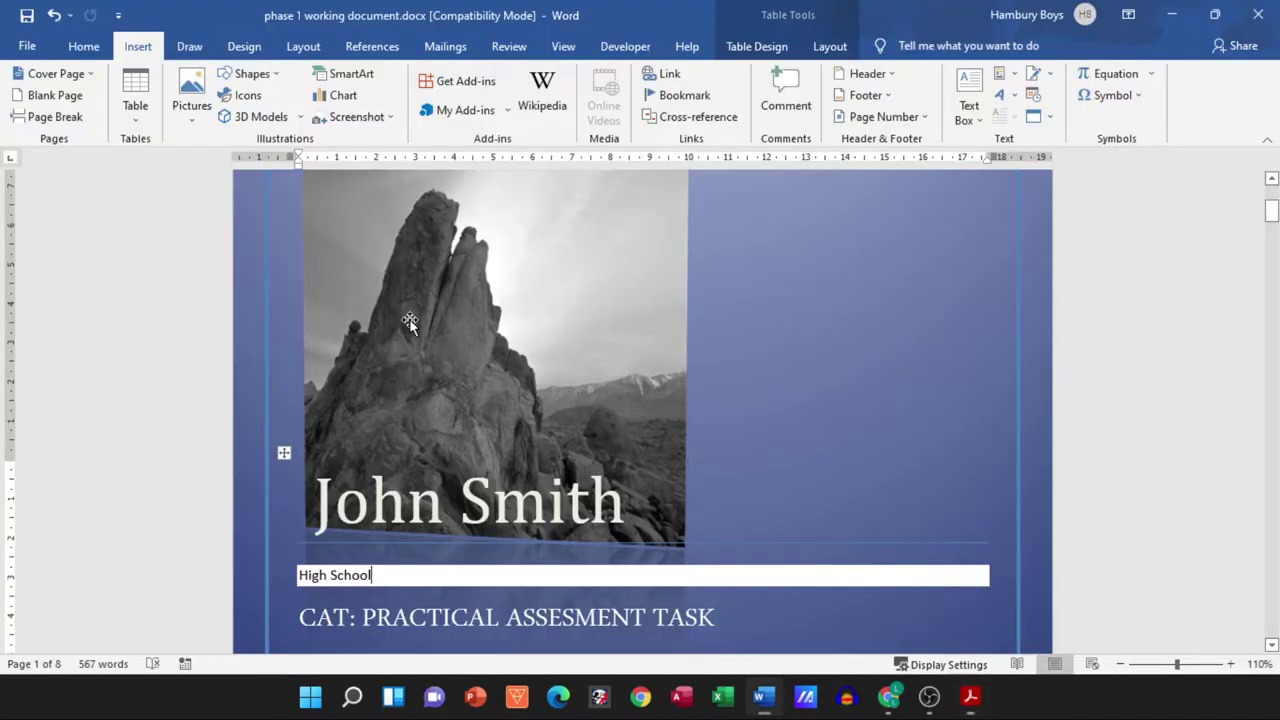
scroll(595, 358, "down", 3)
scroll(615, 364, "down", 2)
scroll(614, 363, "up", 3)
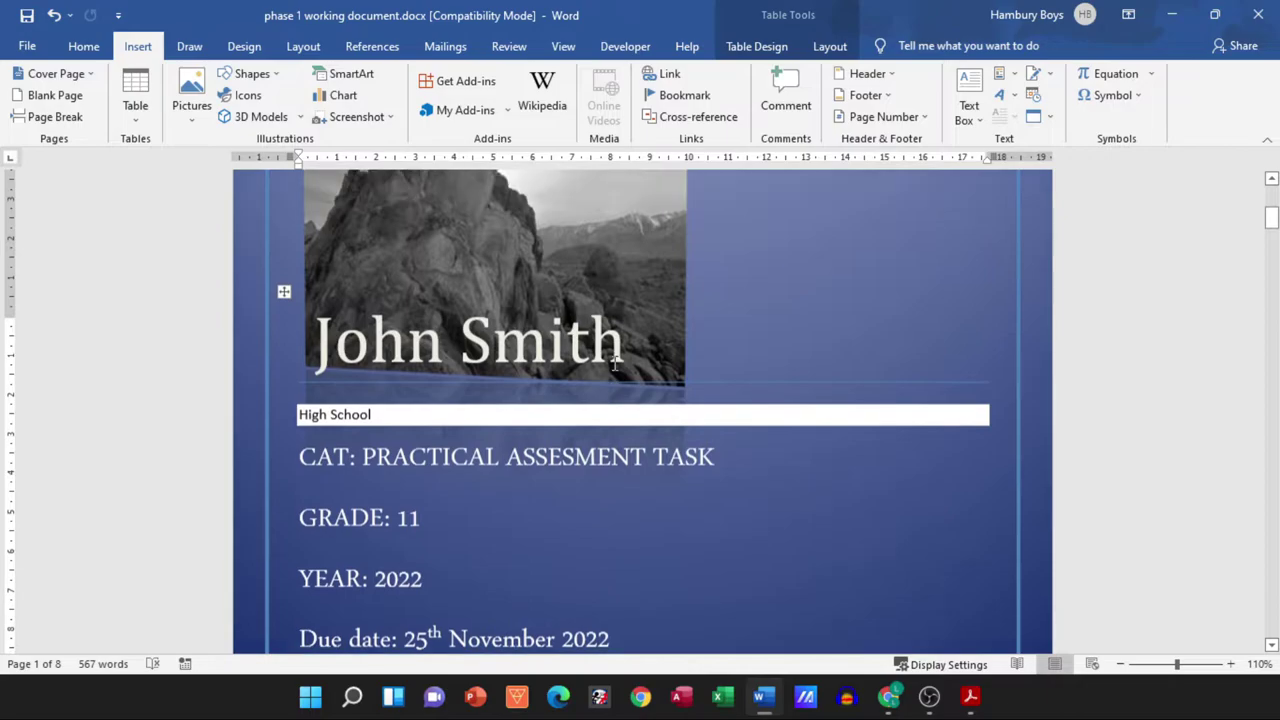
key("alt+Tab")
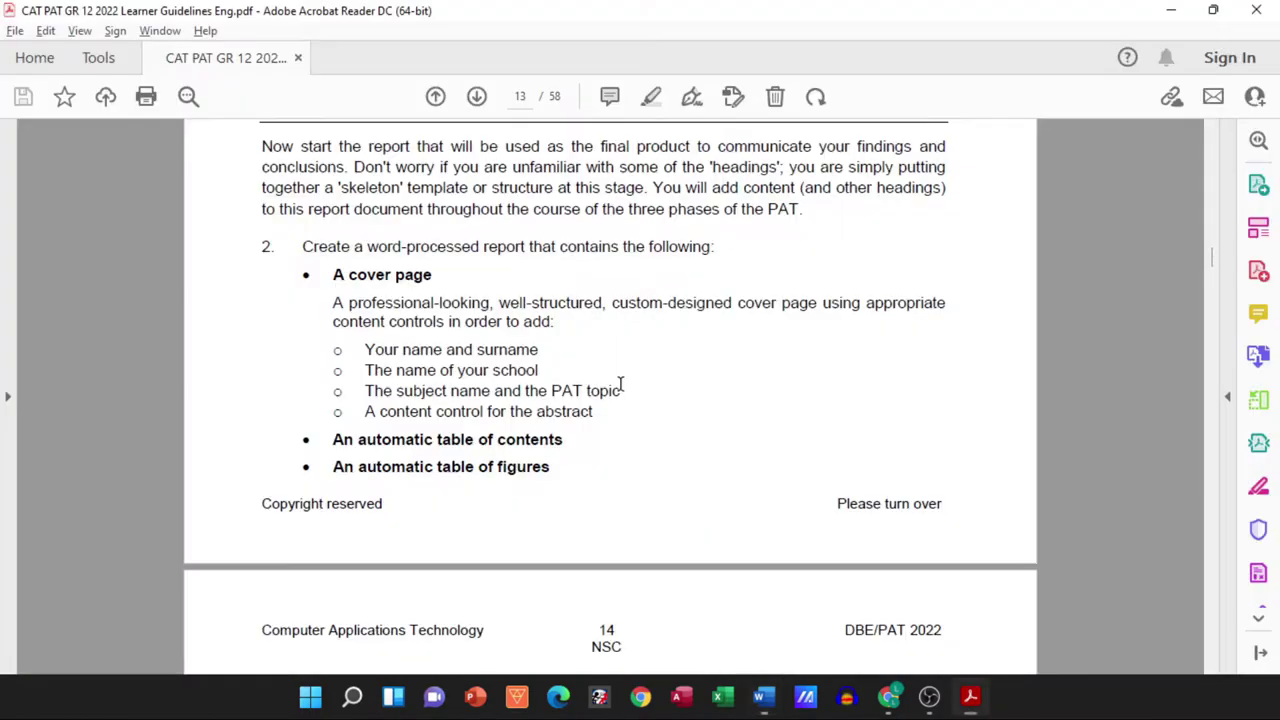
left_click_drag(364, 349, 538, 350)
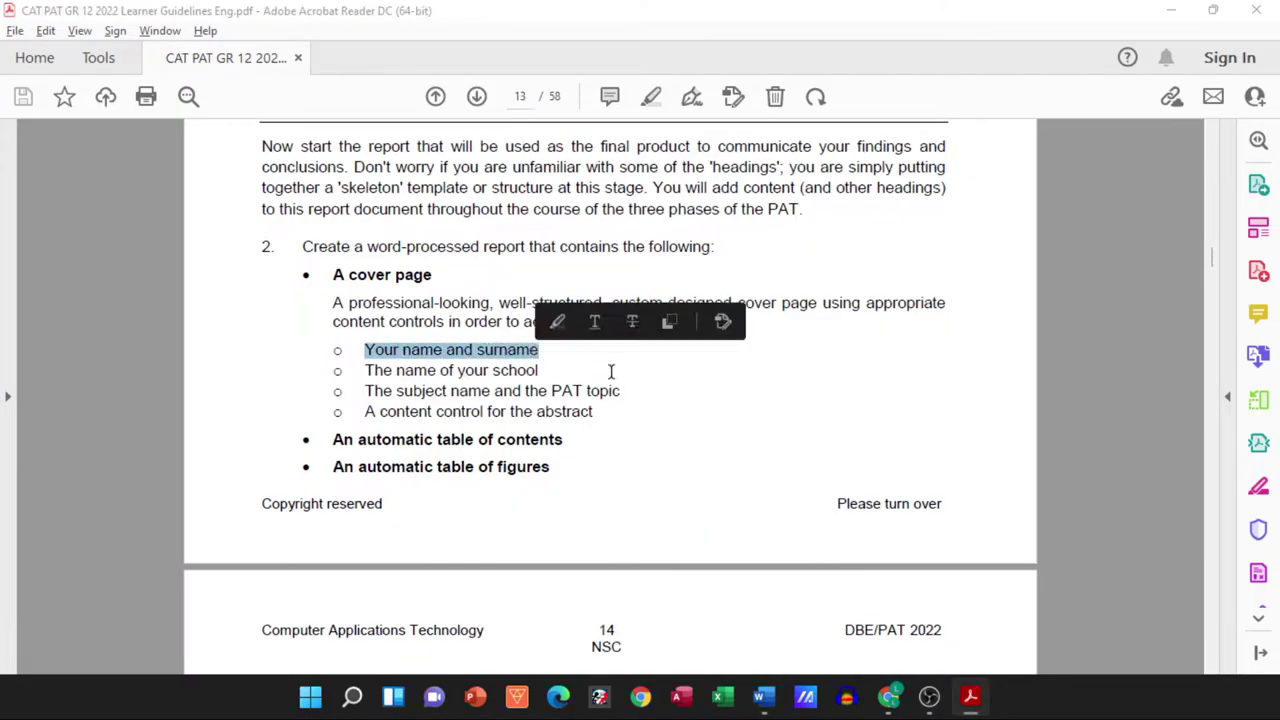
key("alt+Tab")
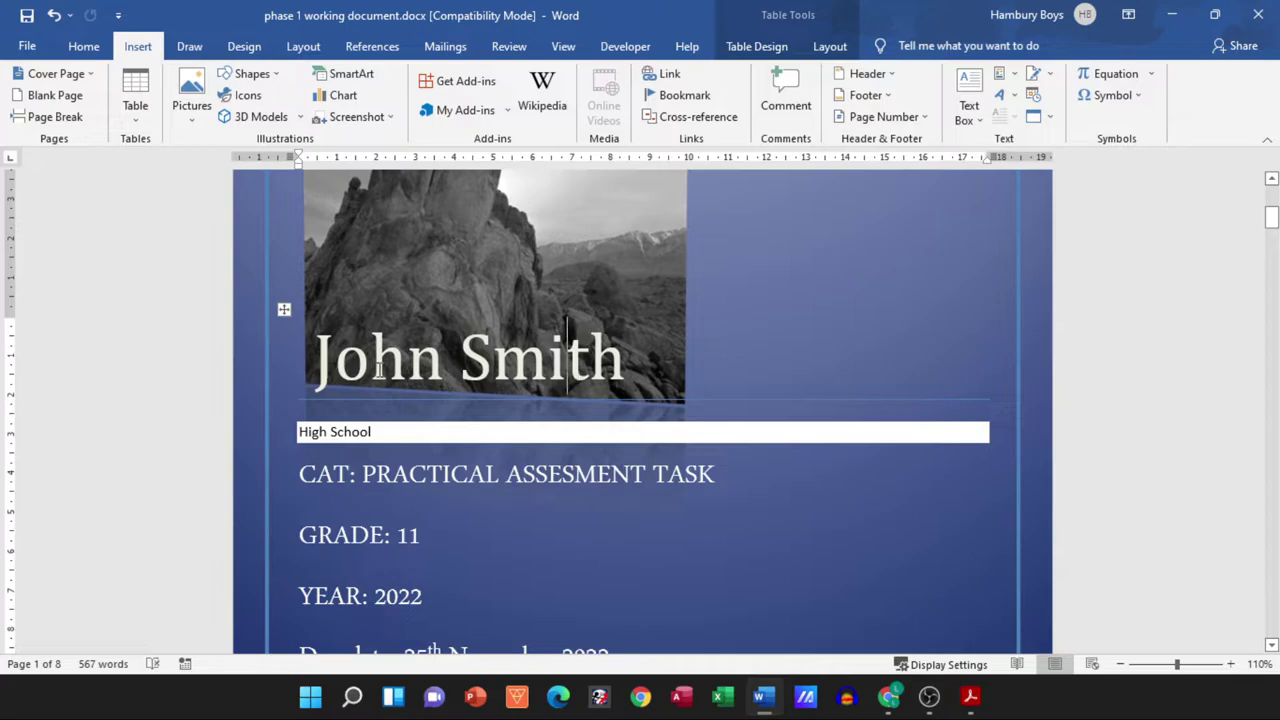
scroll(600, 380, "up", 3)
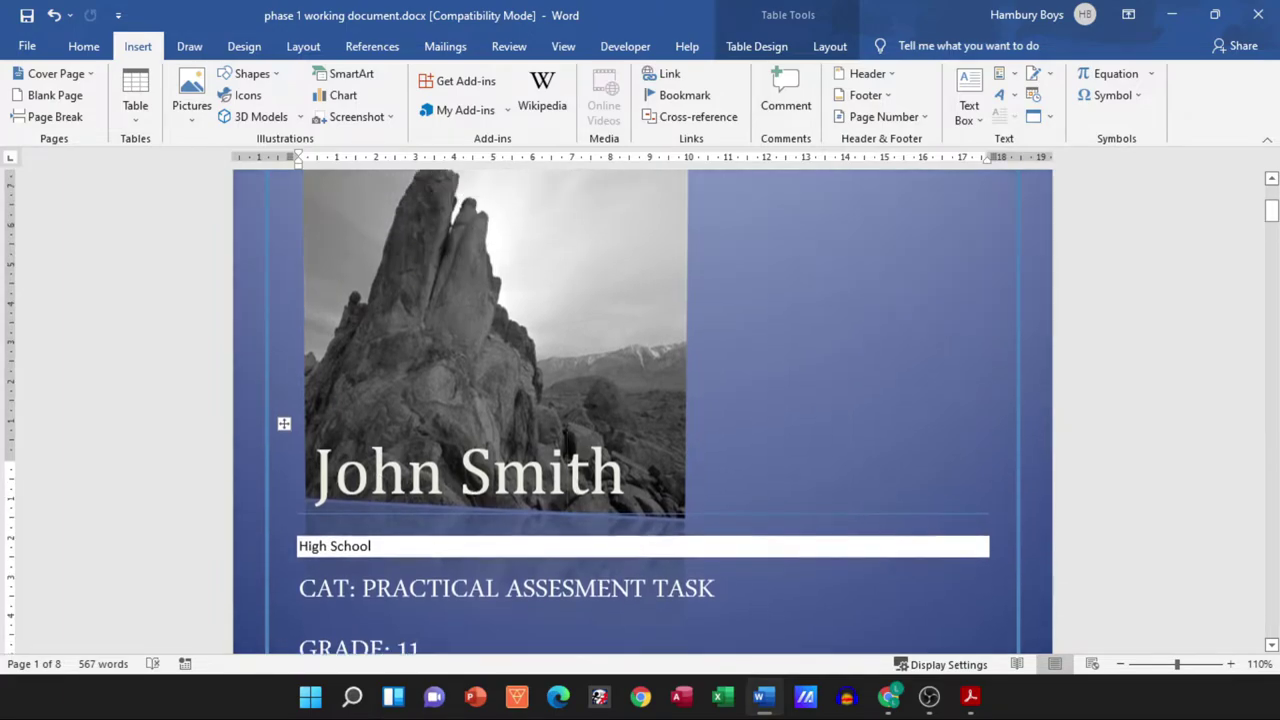
scroll(695, 392, "down", 2)
key("alt+Tab")
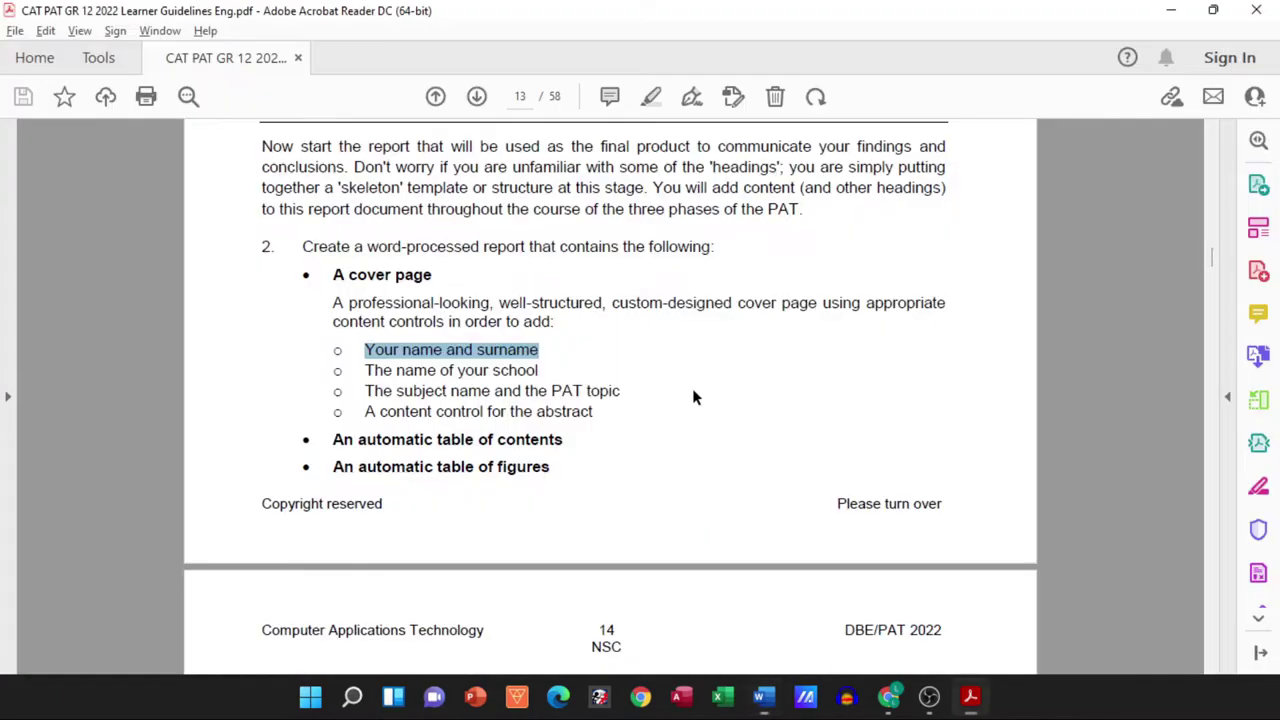
left_click(395, 371)
left_click_drag(395, 371, 538, 371)
key("alt+Tab")
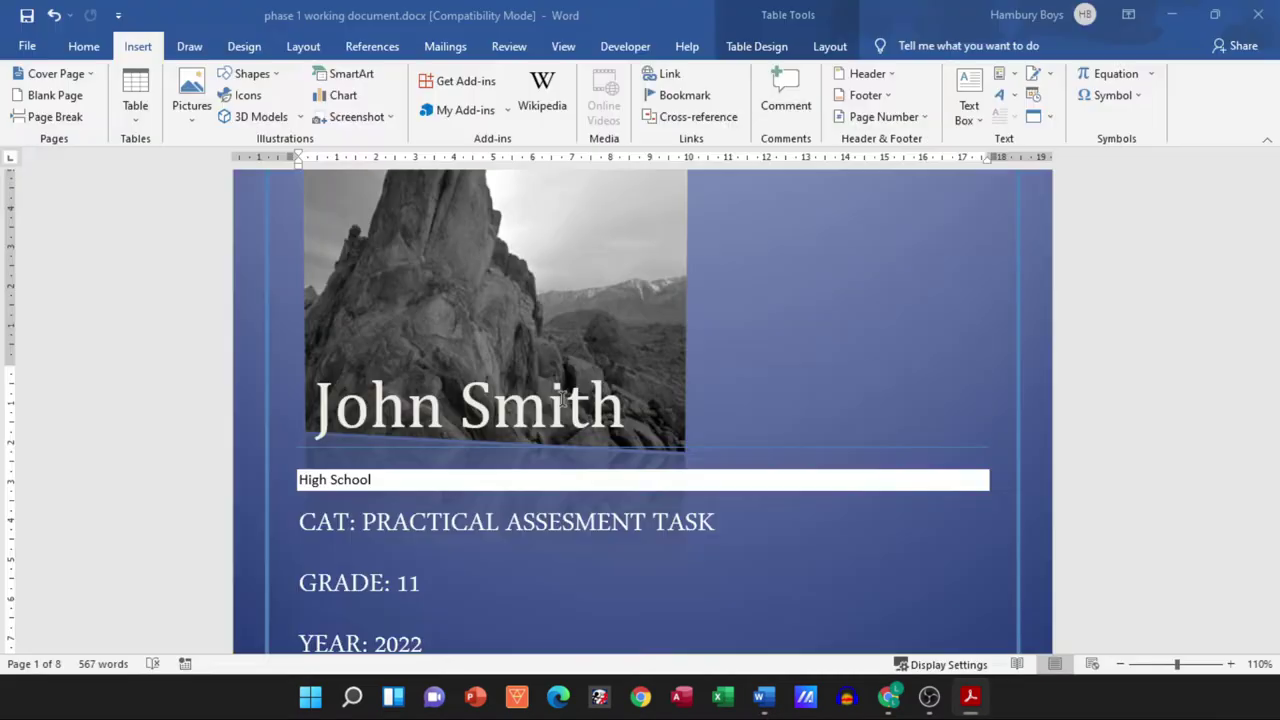
scroll(562, 455, "down", 1)
left_click(408, 388)
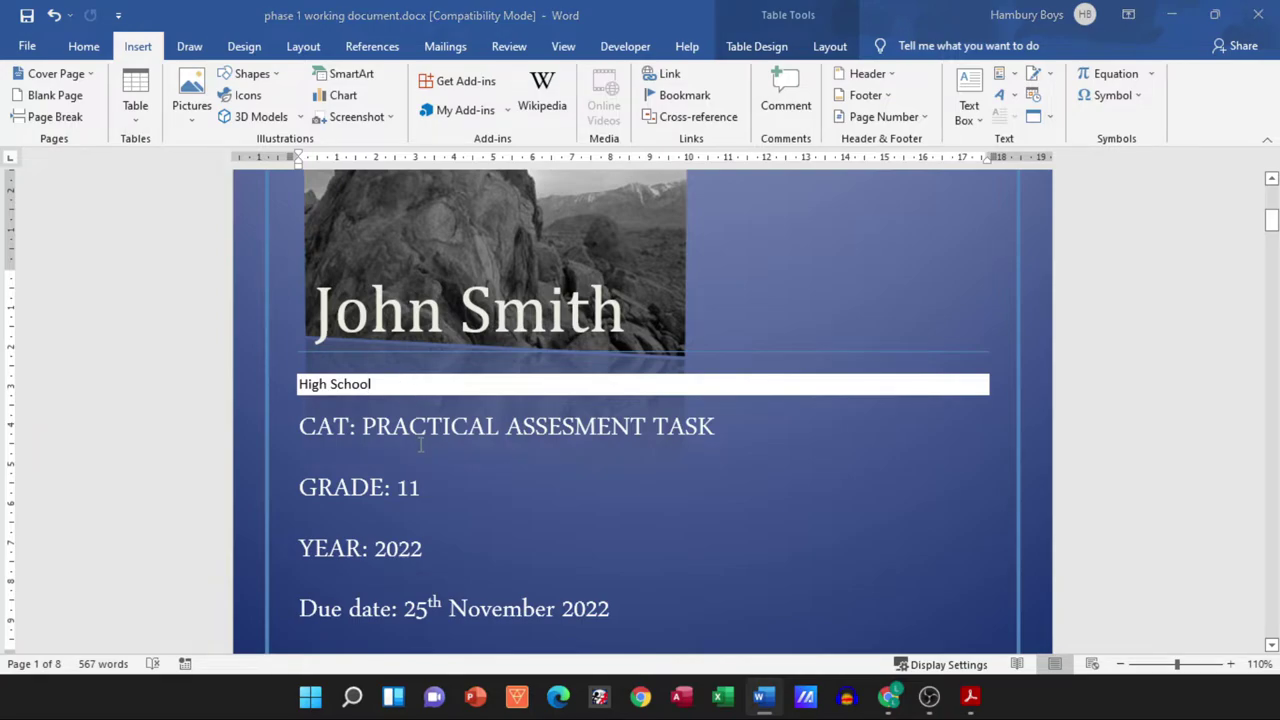
key("alt+Tab")
Check the subject and PAT requirement, then review the task title after CAT: on the cover page
left_click_drag(396, 391, 578, 391)
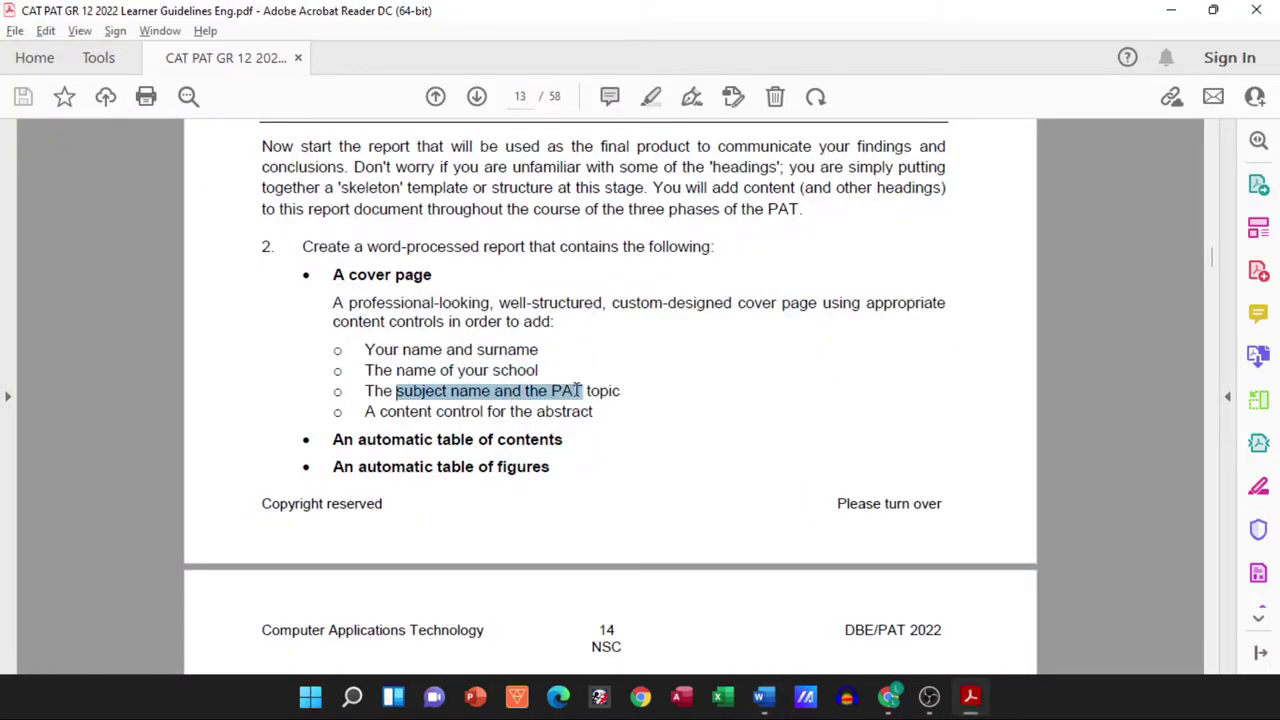
key("alt+Tab")
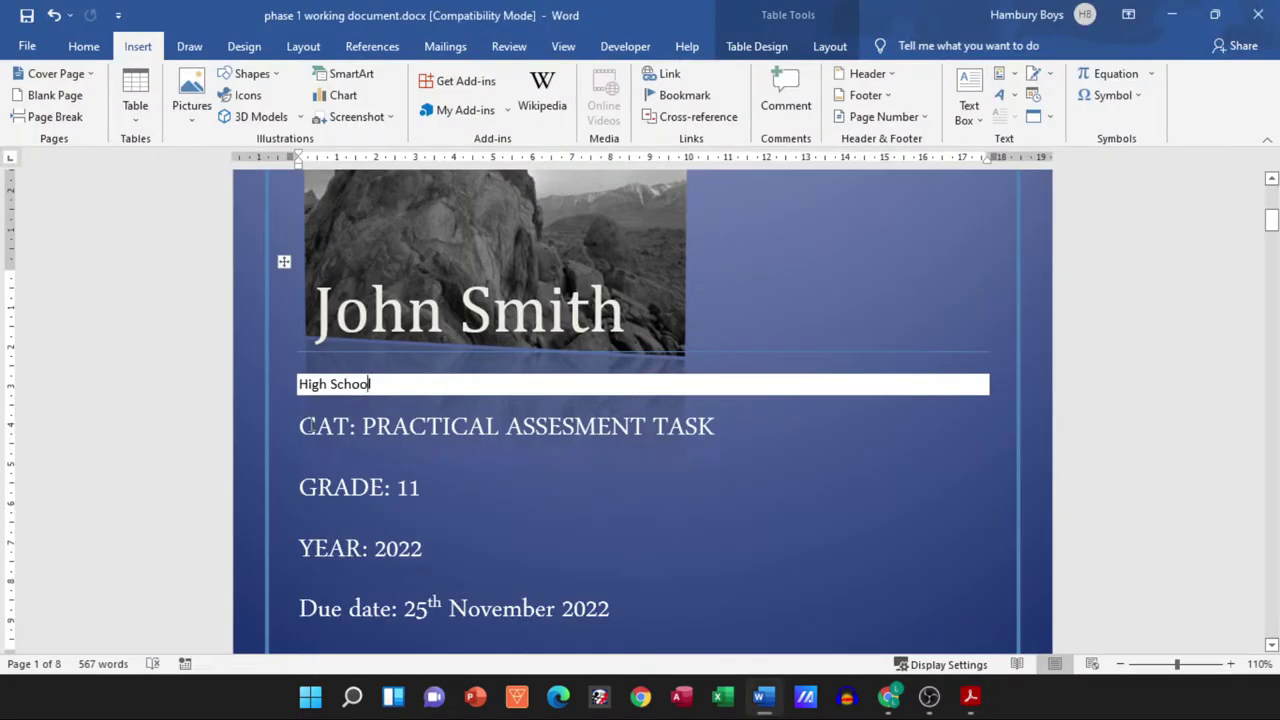
left_click_drag(363, 426, 690, 427)
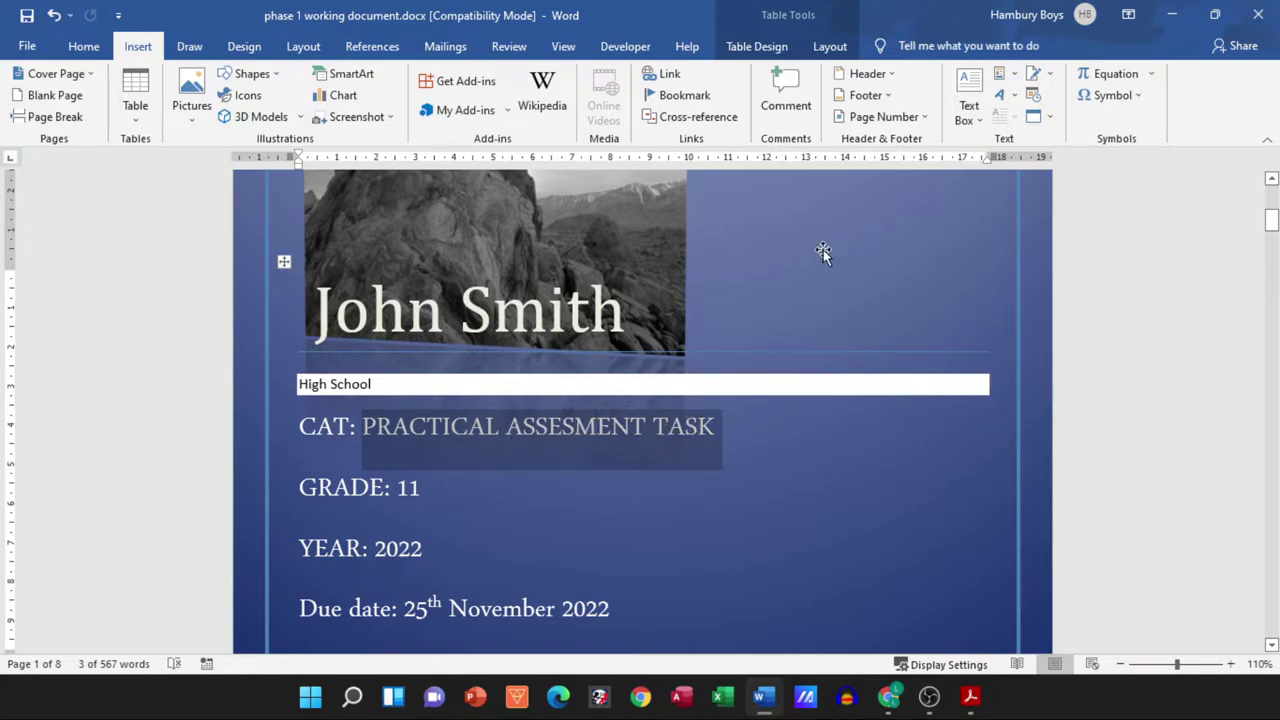
left_click(780, 493)
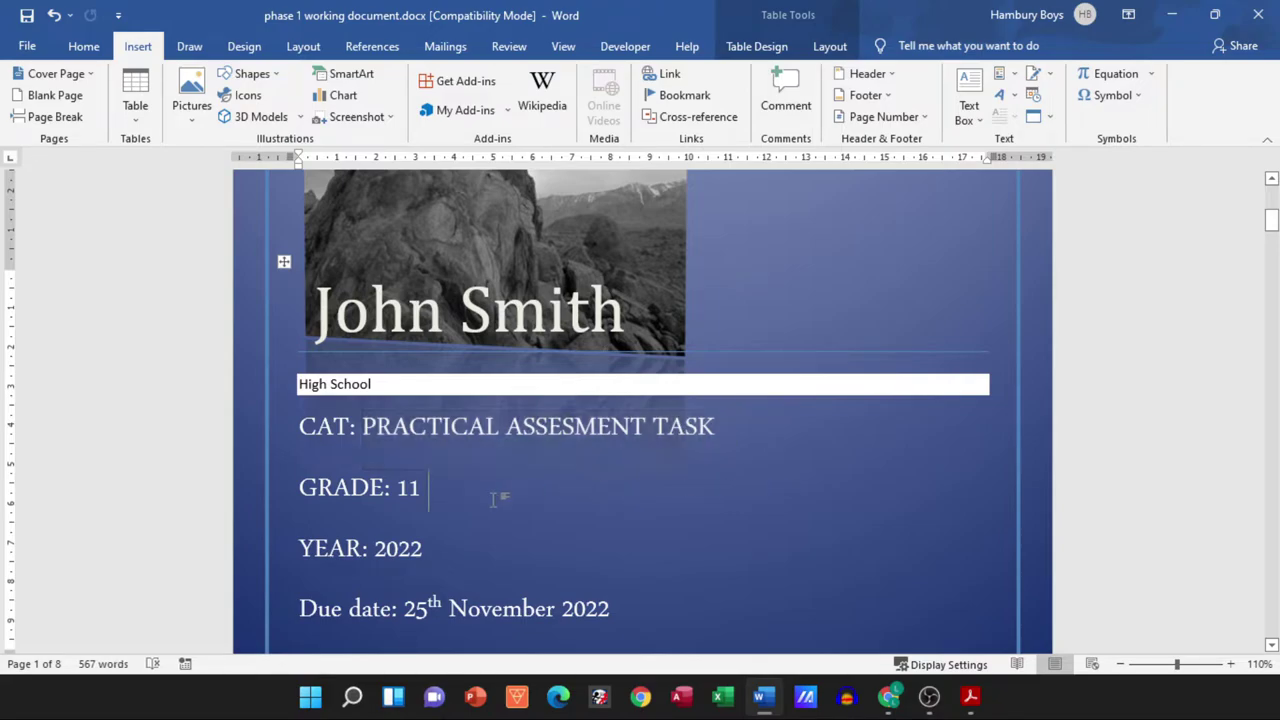
Delete the 'YEAR: 2022' line from the cover page
key("alt+Tab")
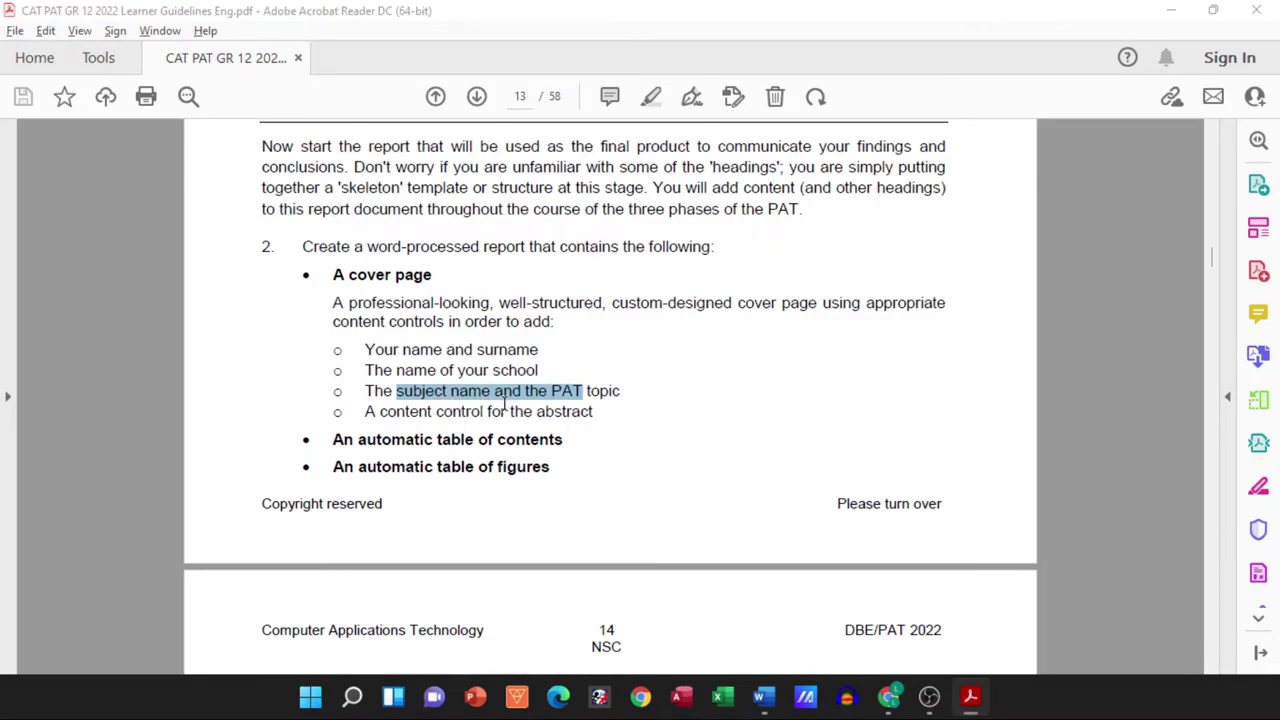
key("alt+Tab")
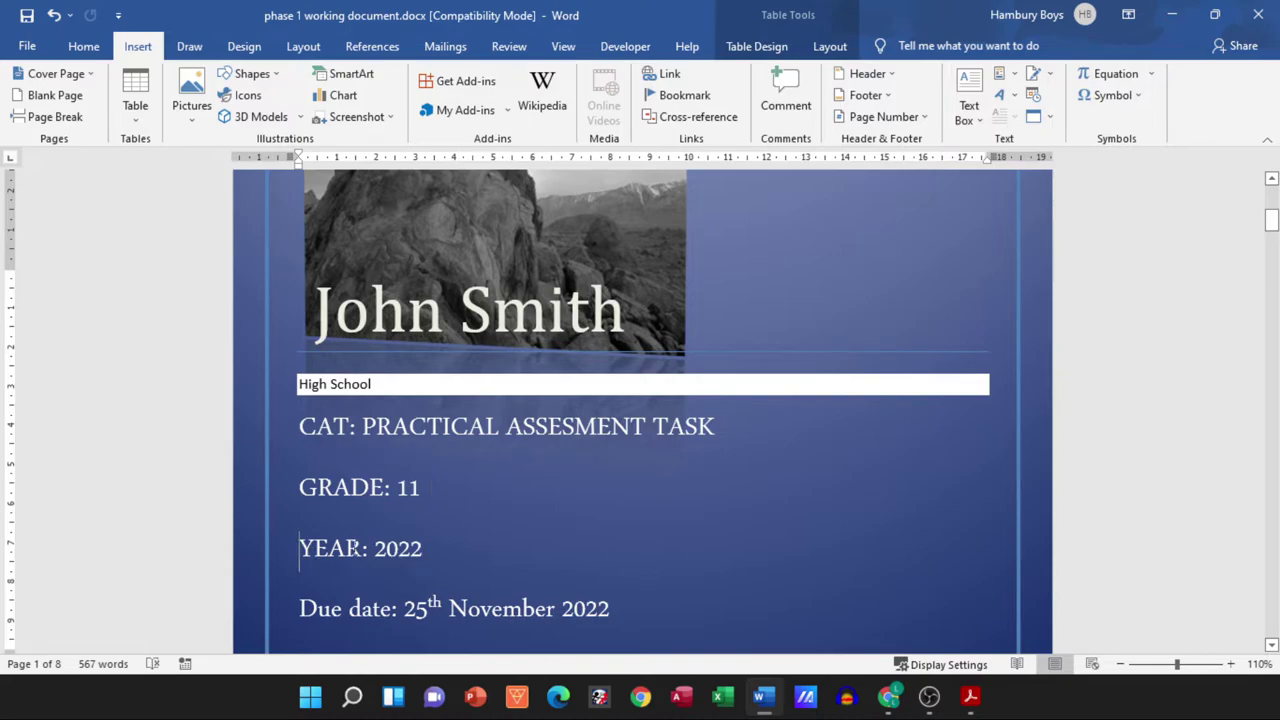
left_click_drag(303, 549, 420, 548)
key("Delete")
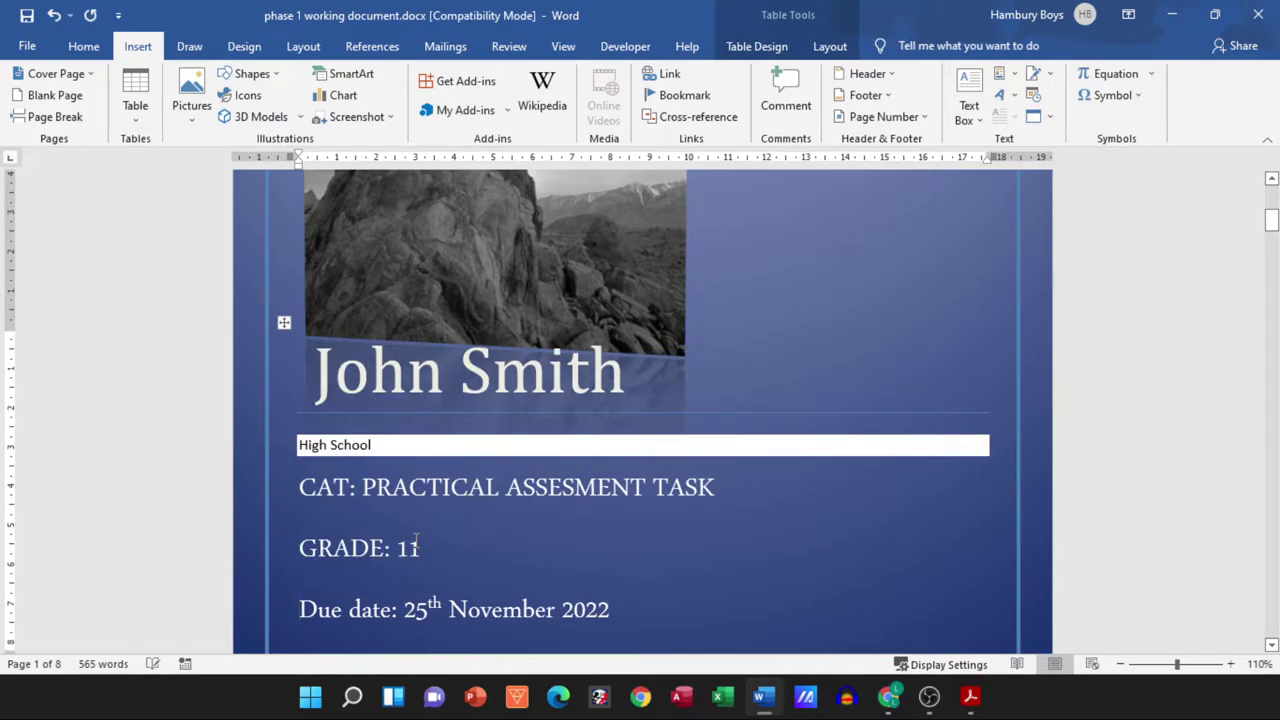
scroll(346, 597, "down", 2)
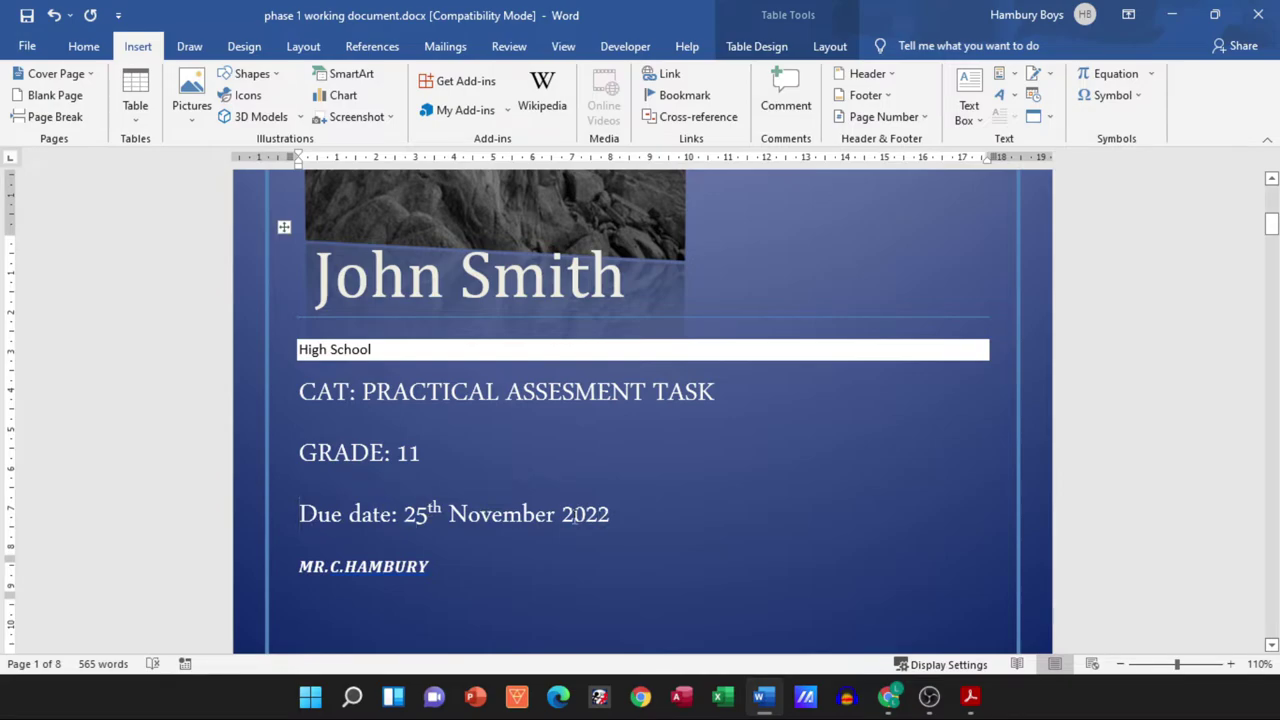
Highlight the abstract content-control requirement in the guidelines and return to the Word document
key("alt+Tab")
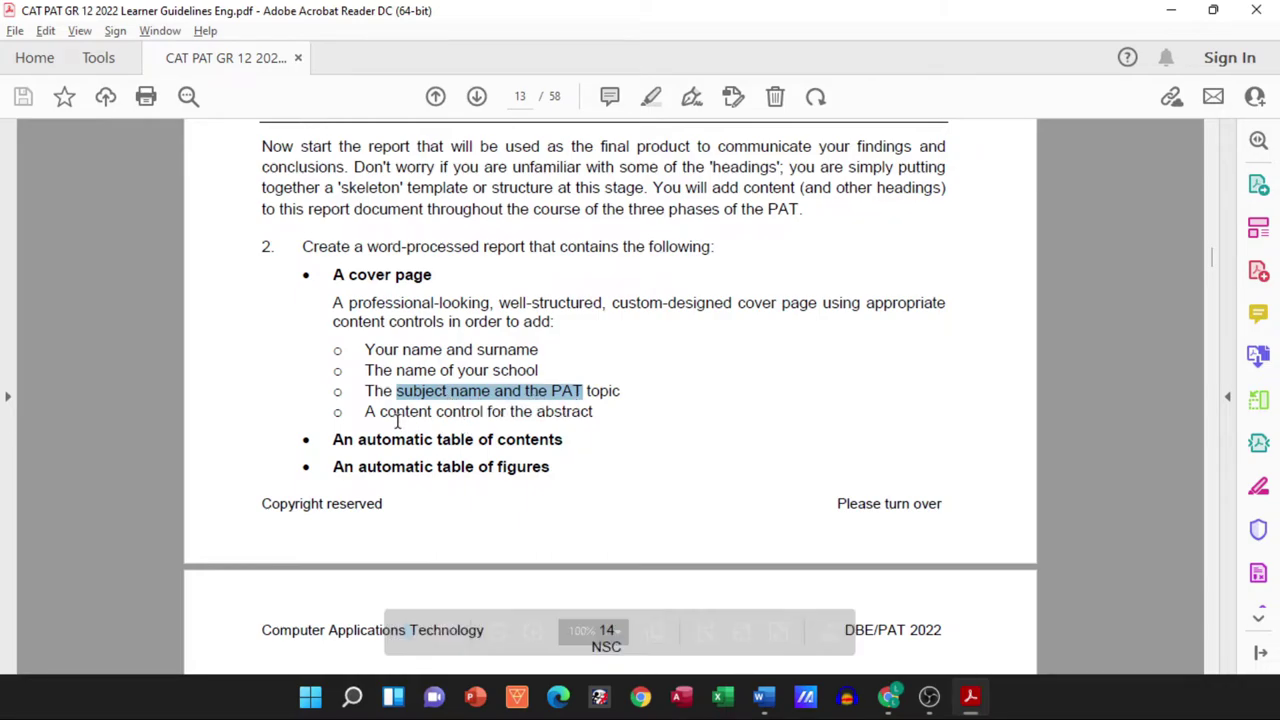
left_click_drag(366, 412, 597, 412)
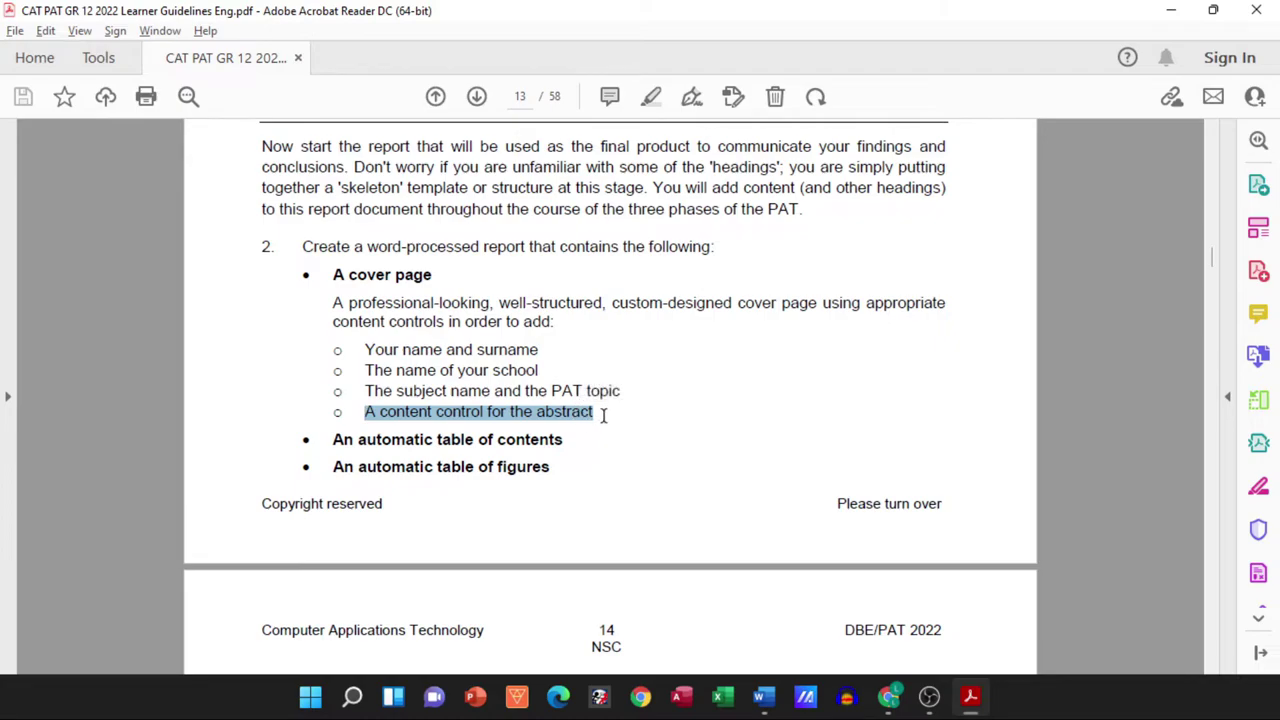
key("alt+Tab")
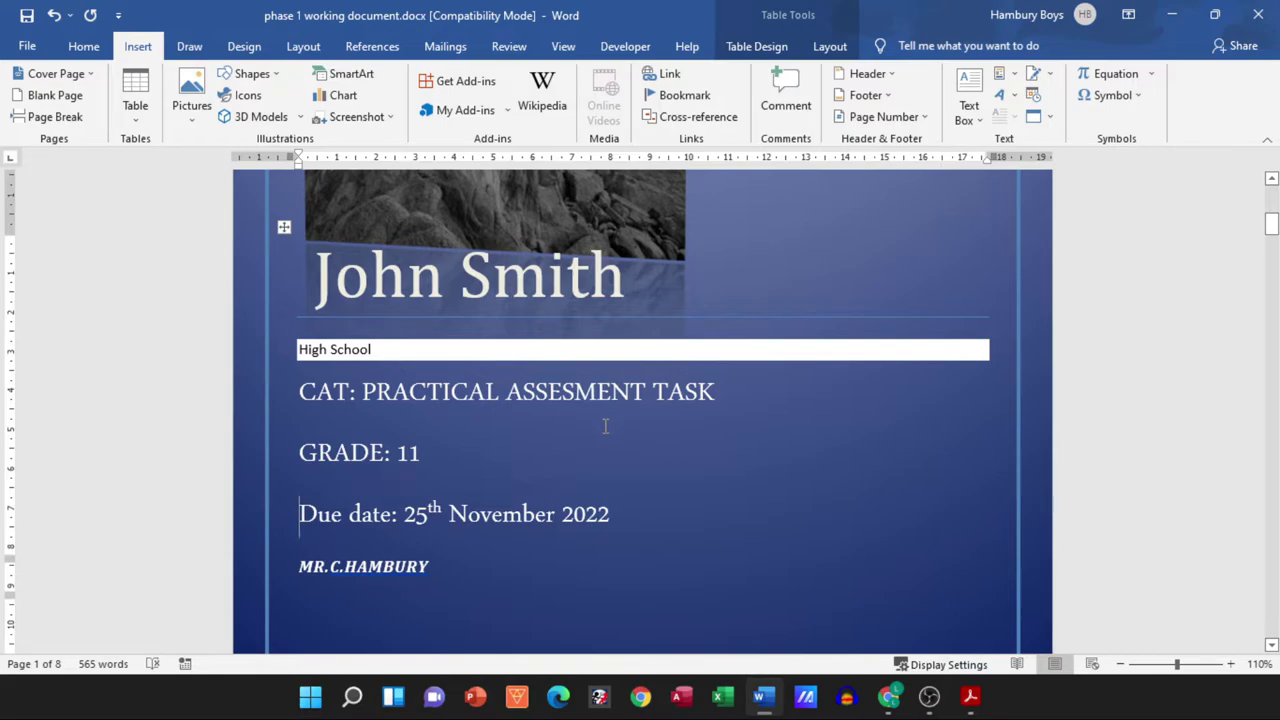
scroll(605, 427, "down", 3)
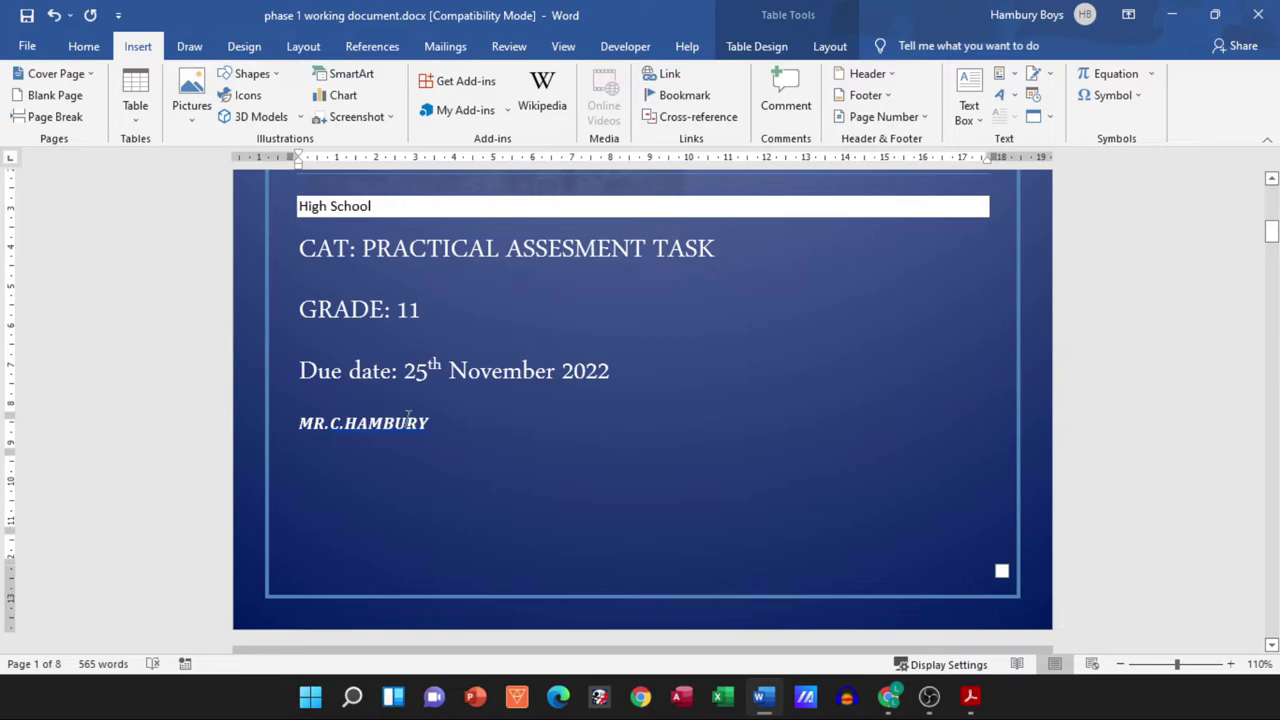
scroll(445, 436, "up", 2)
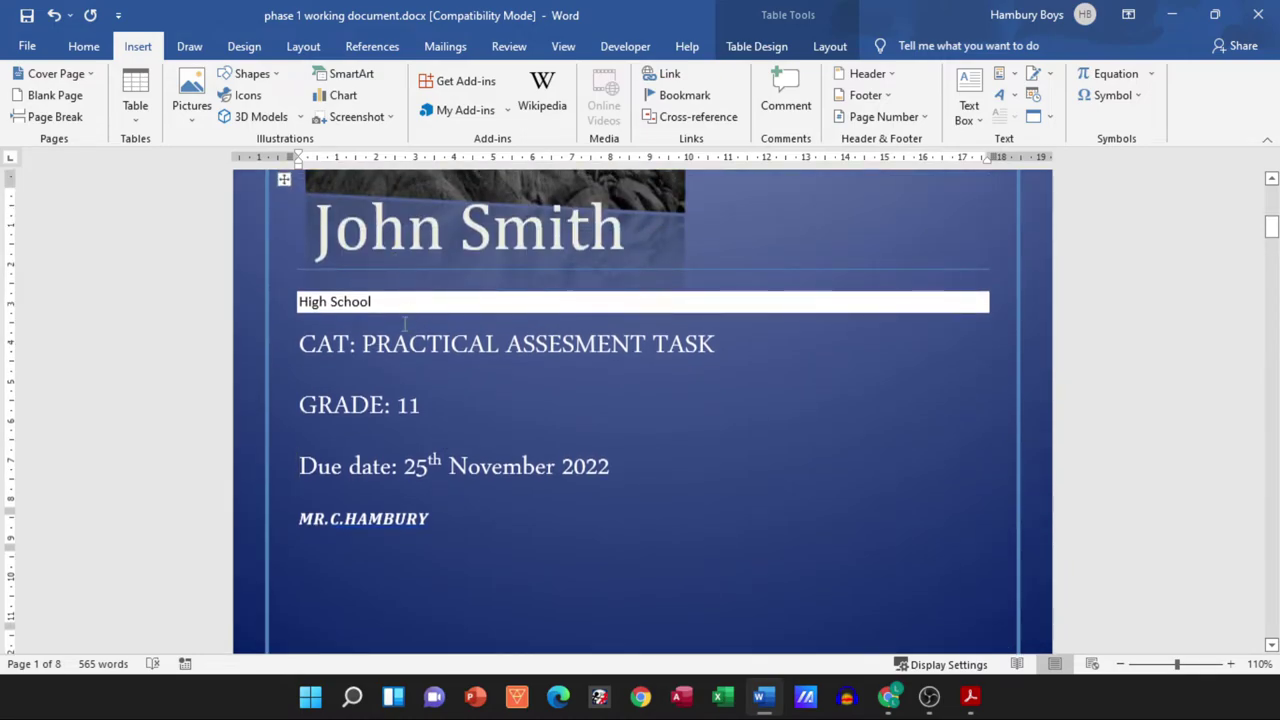
scroll(491, 491, "down", 1)
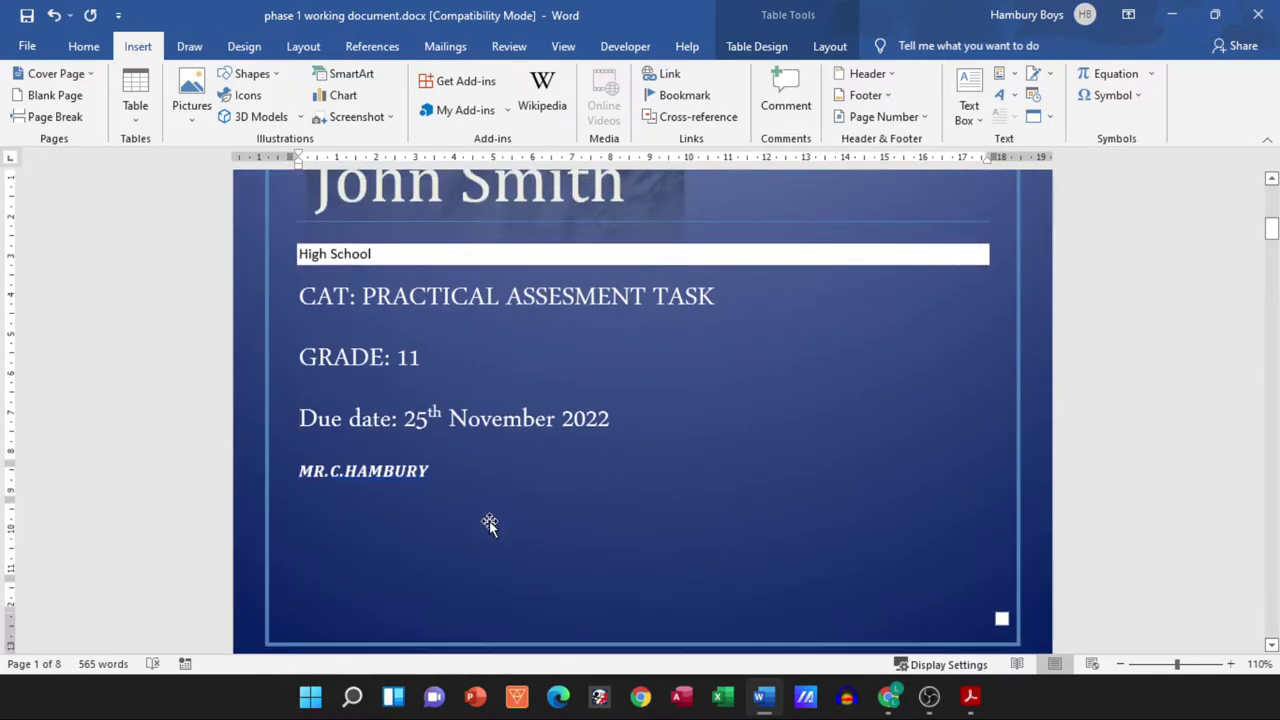
left_click(489, 522)
left_click(751, 509)
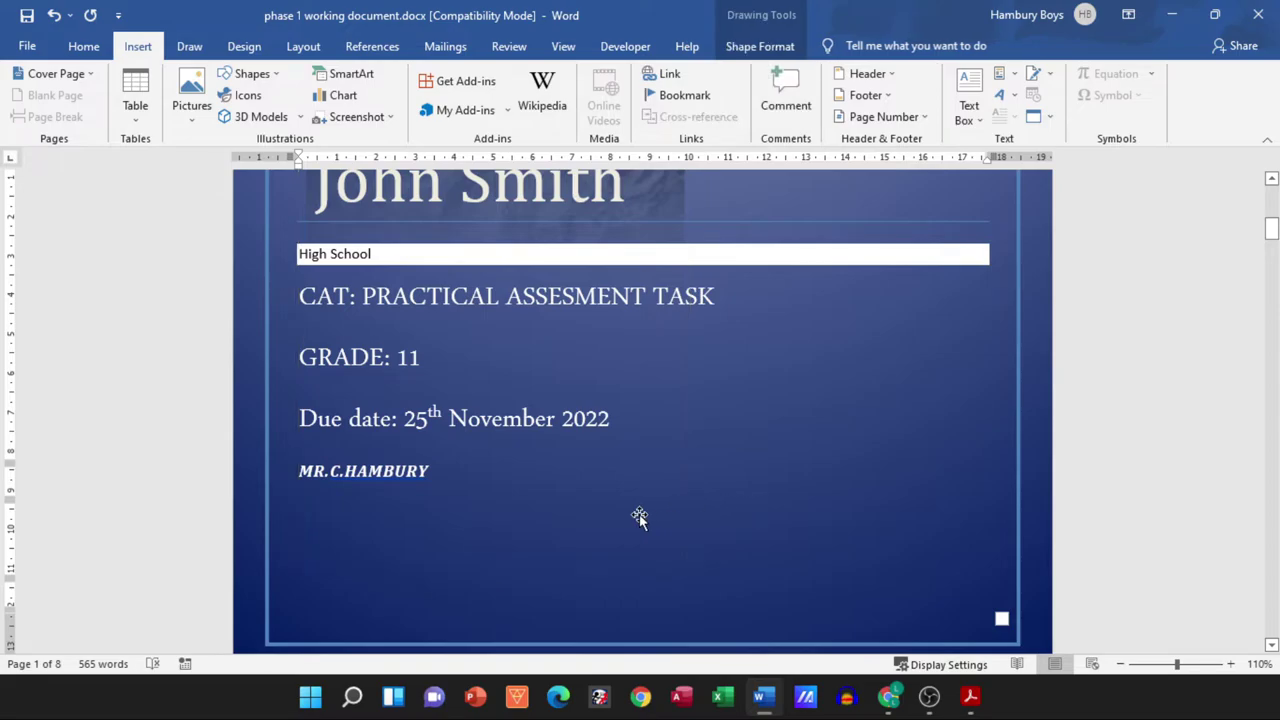
key("alt+Tab")
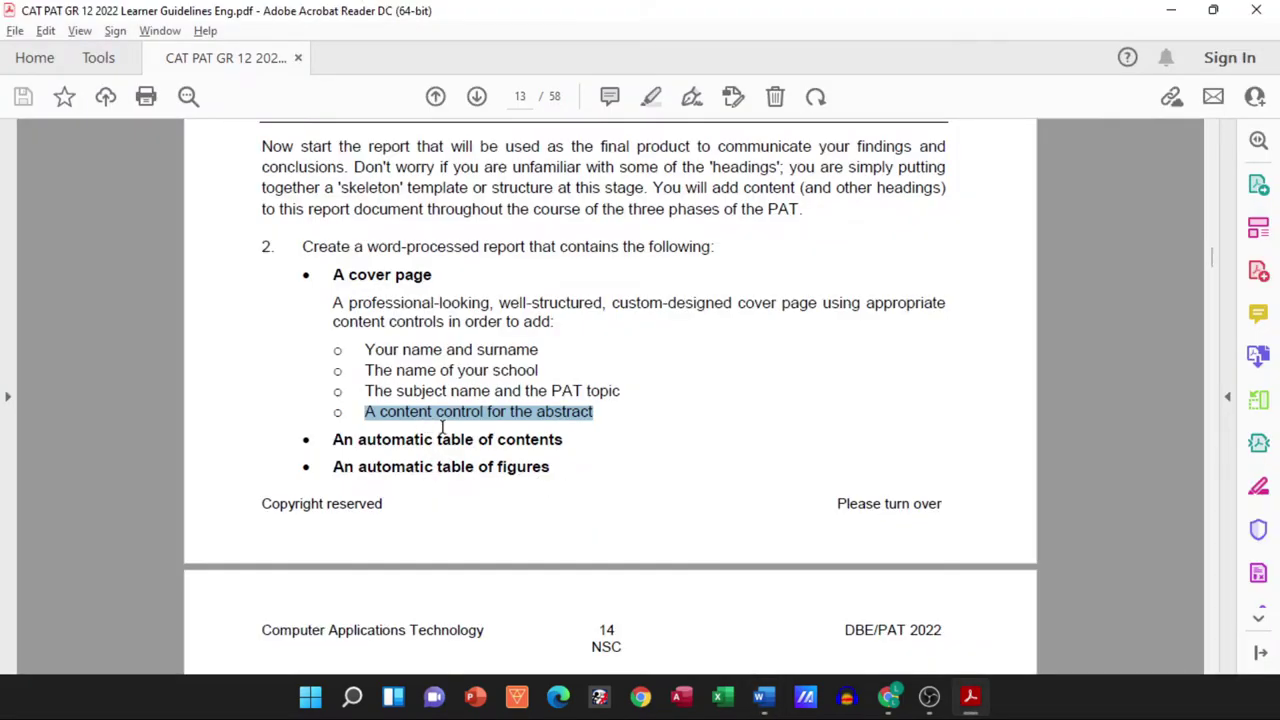
key("alt+Tab")
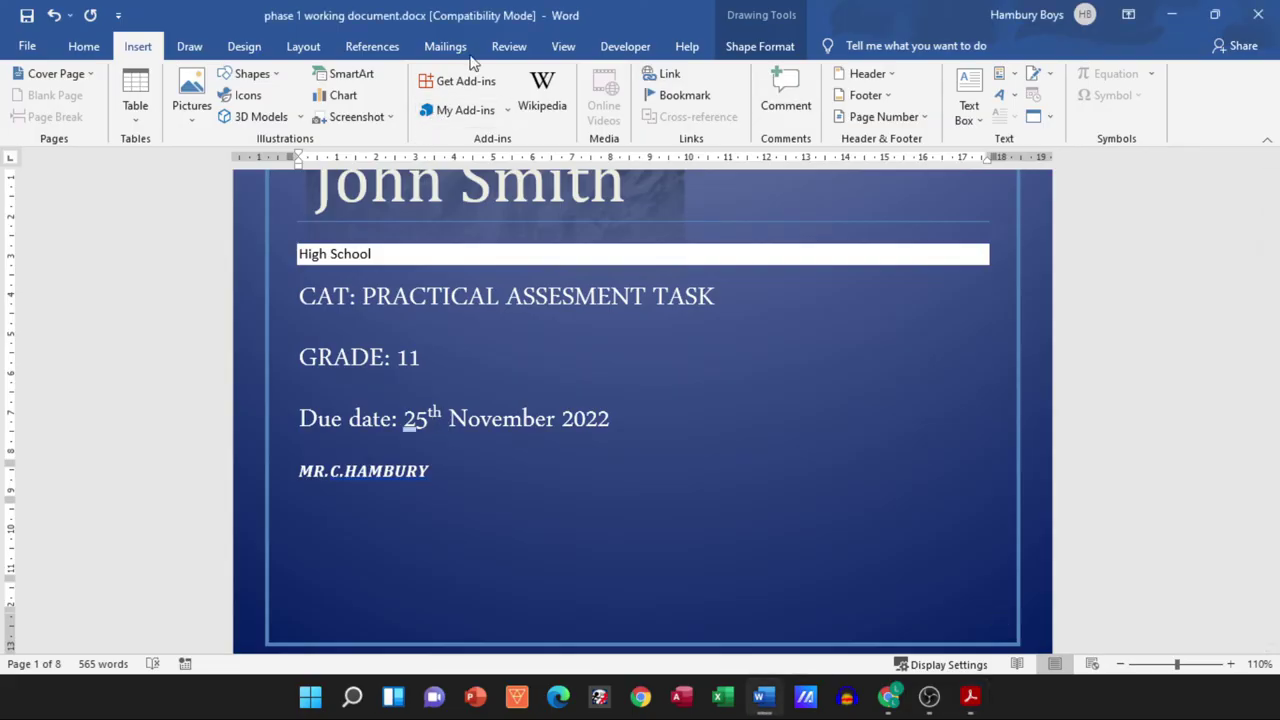
left_click(624, 56)
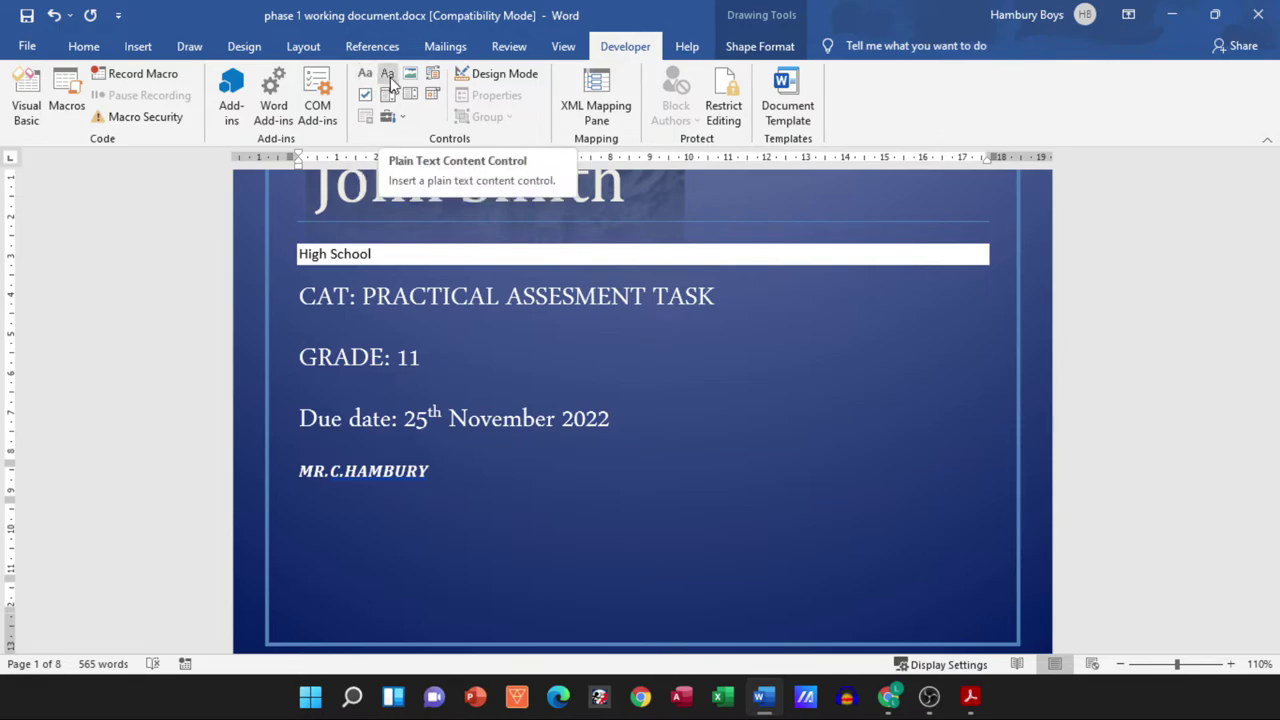
Insert a Rich Text Content Control below the teacher's name and type 'Abstract:' into it
left_click(365, 75)
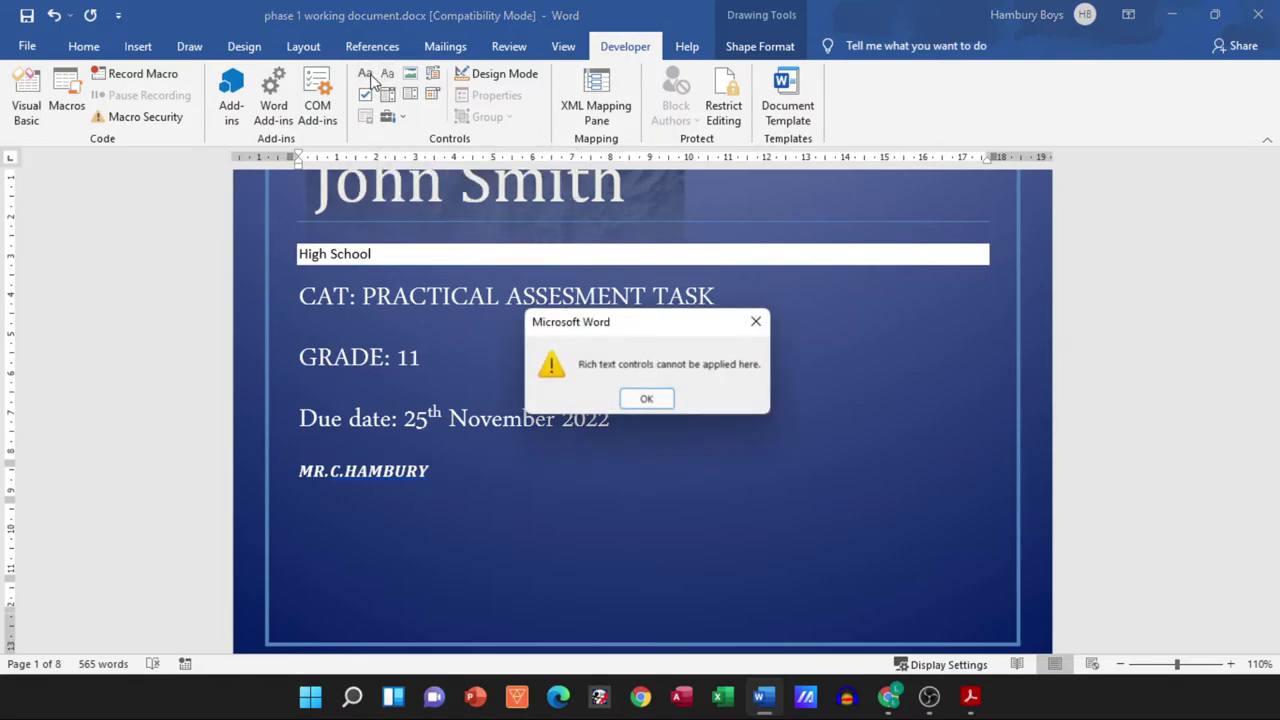
left_click(646, 398)
left_click(360, 534)
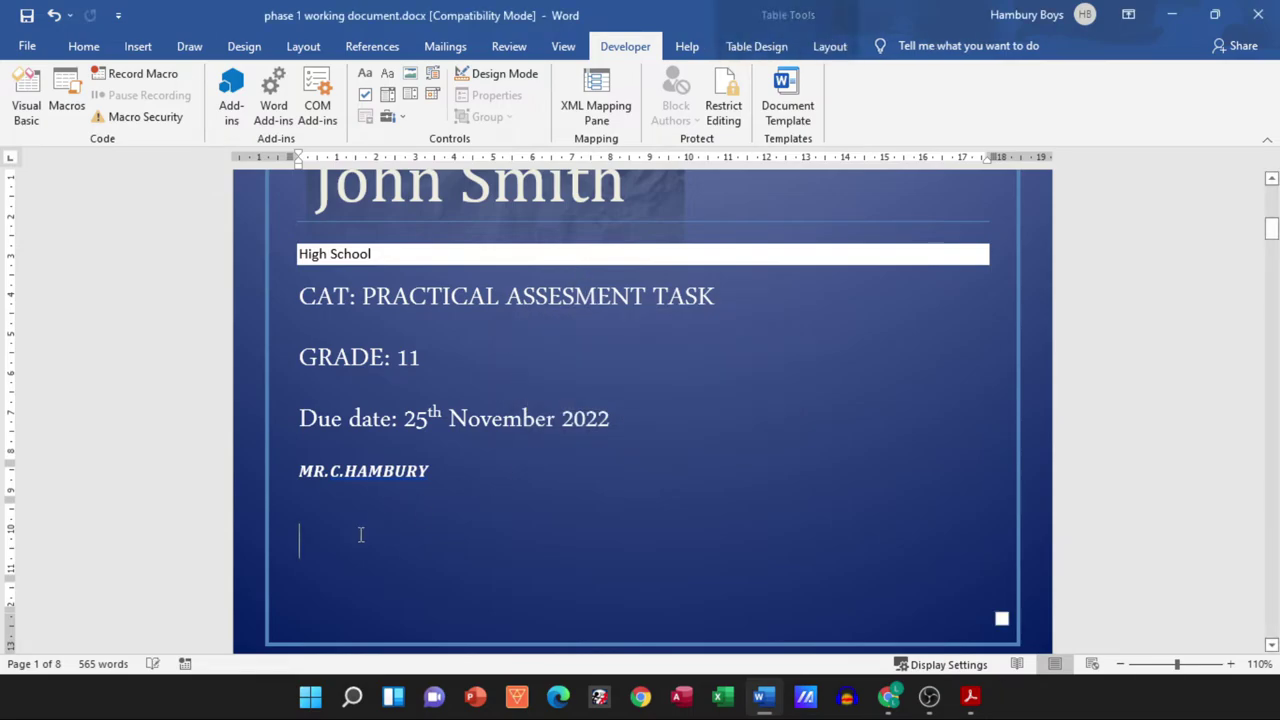
left_click(365, 75)
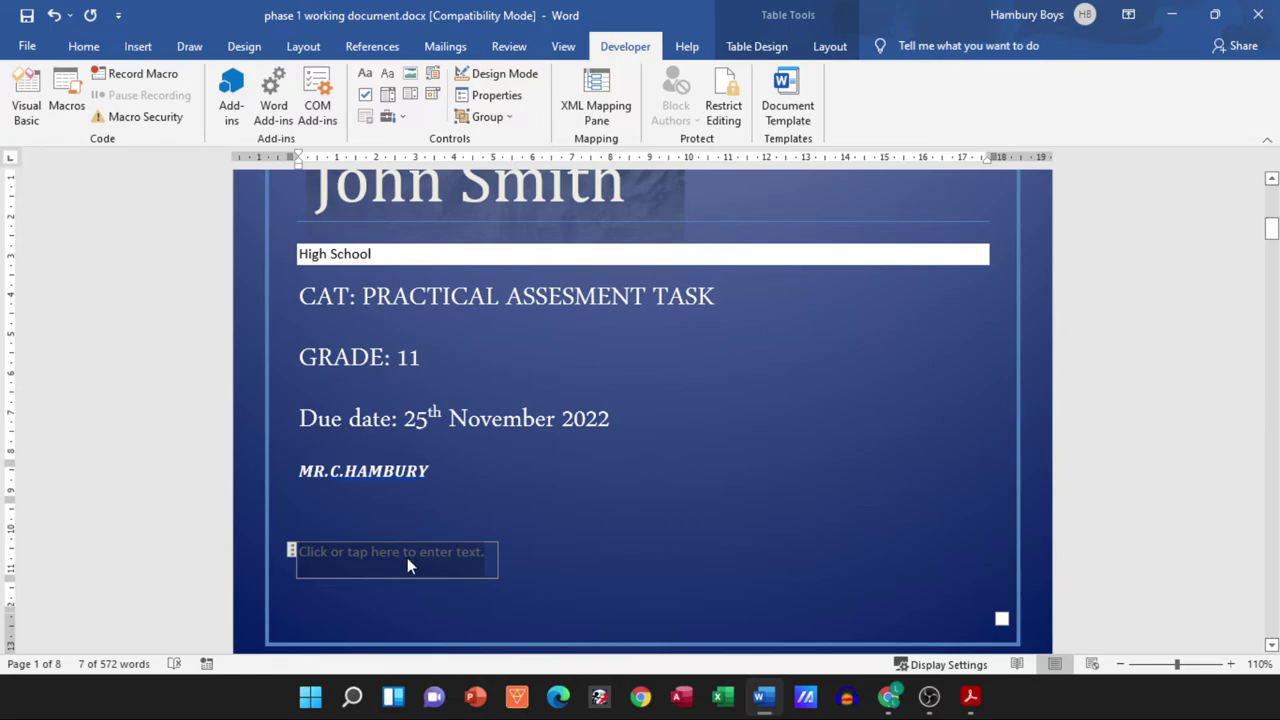
type("Ab")
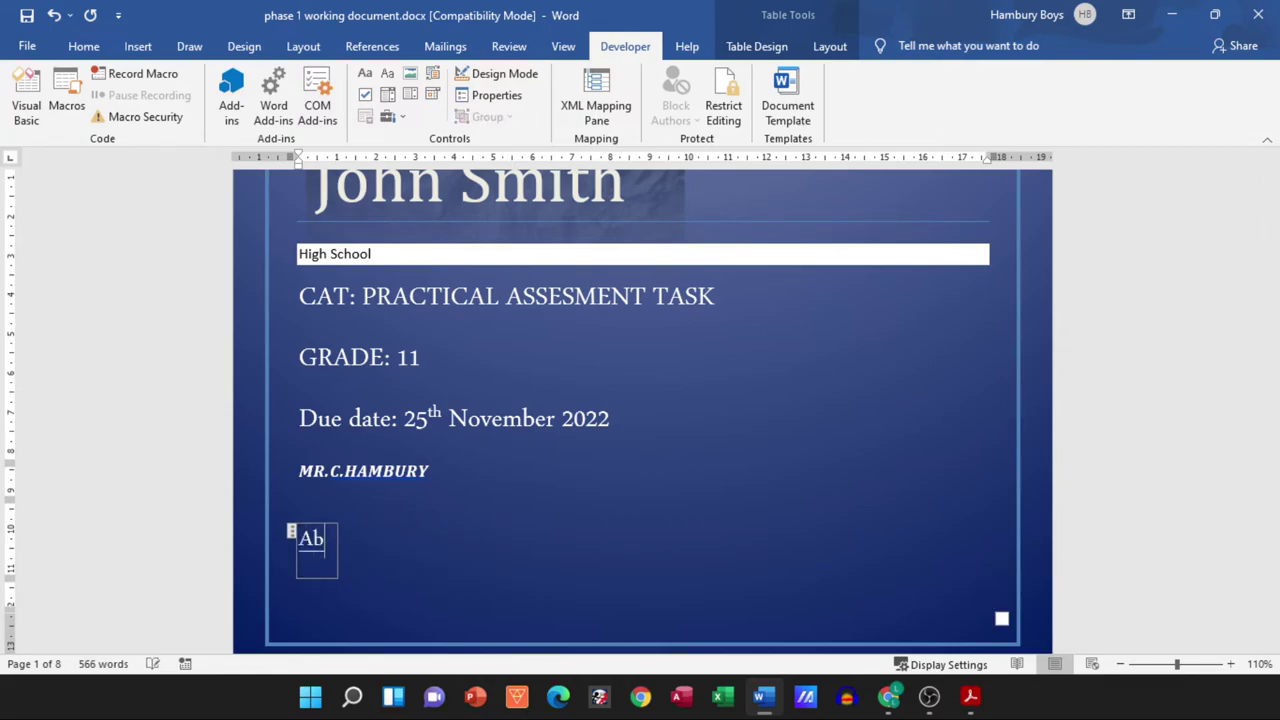
type("stract")
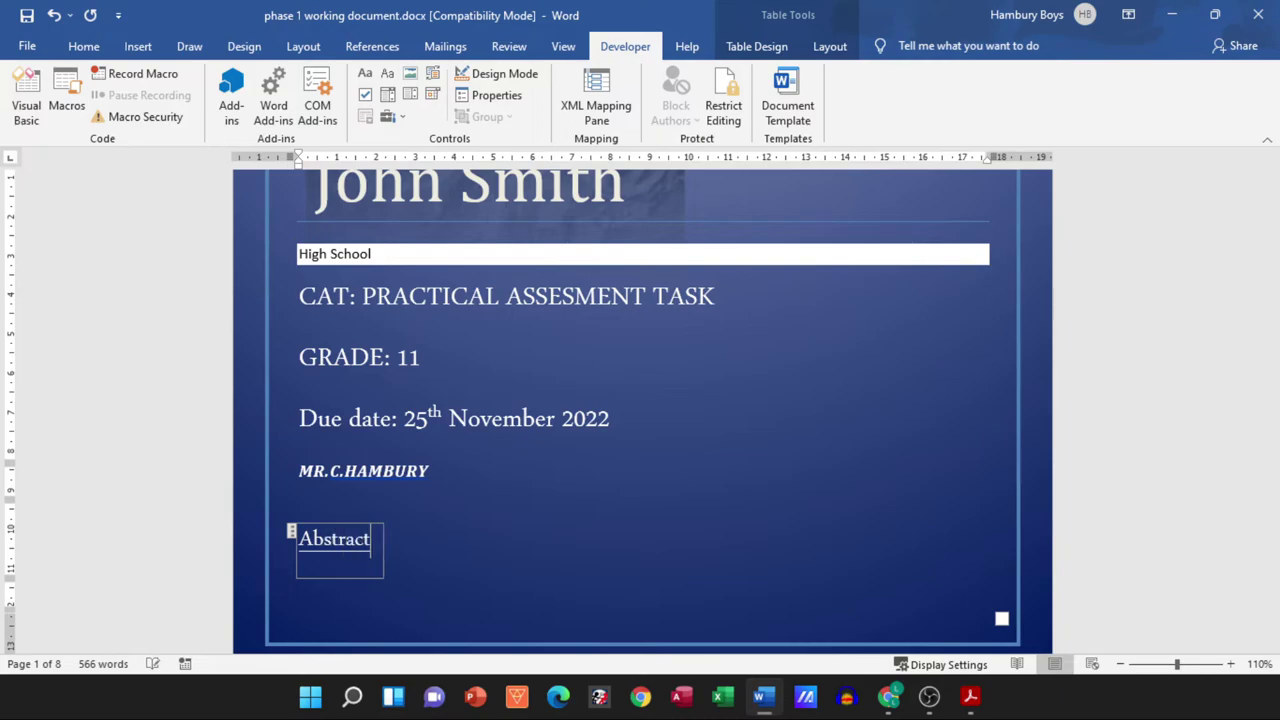
type(":")
Add the line 'Is a summary(short) of your longer work' beneath 'Abstract:' in the control
key("Return")
key("Return")
key("Return")
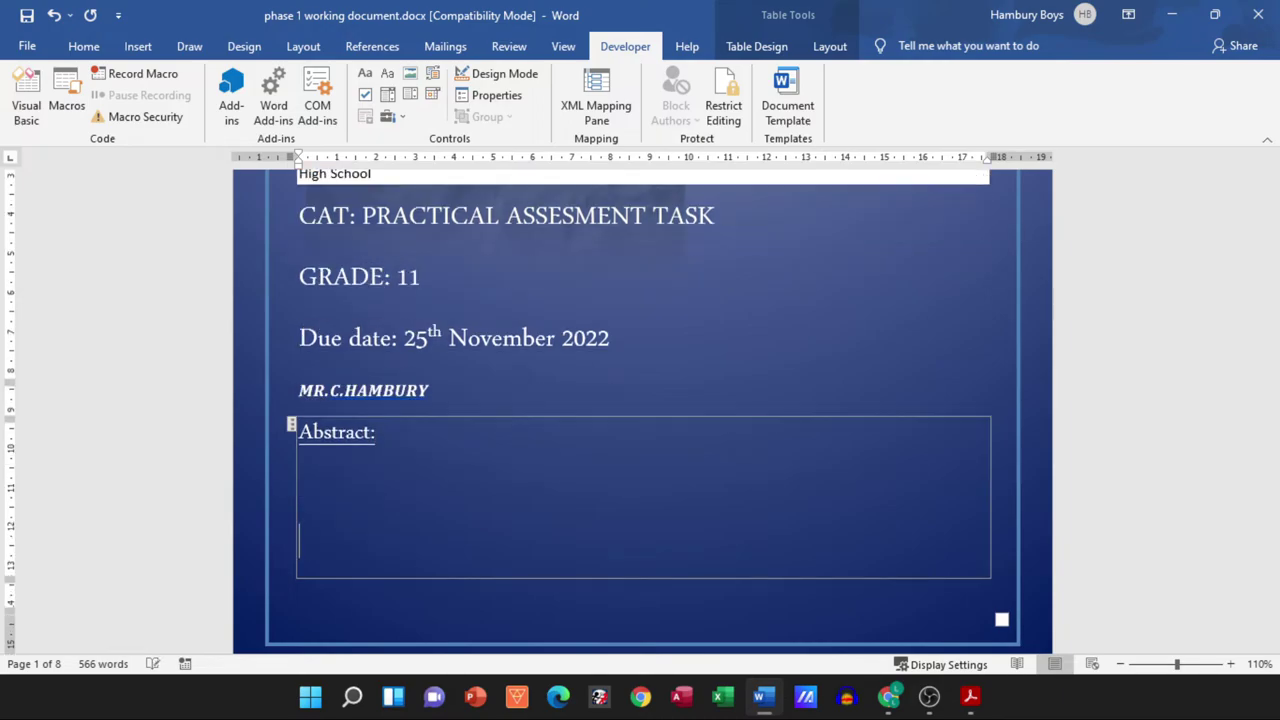
type("dfgdfghsdfghsgf")
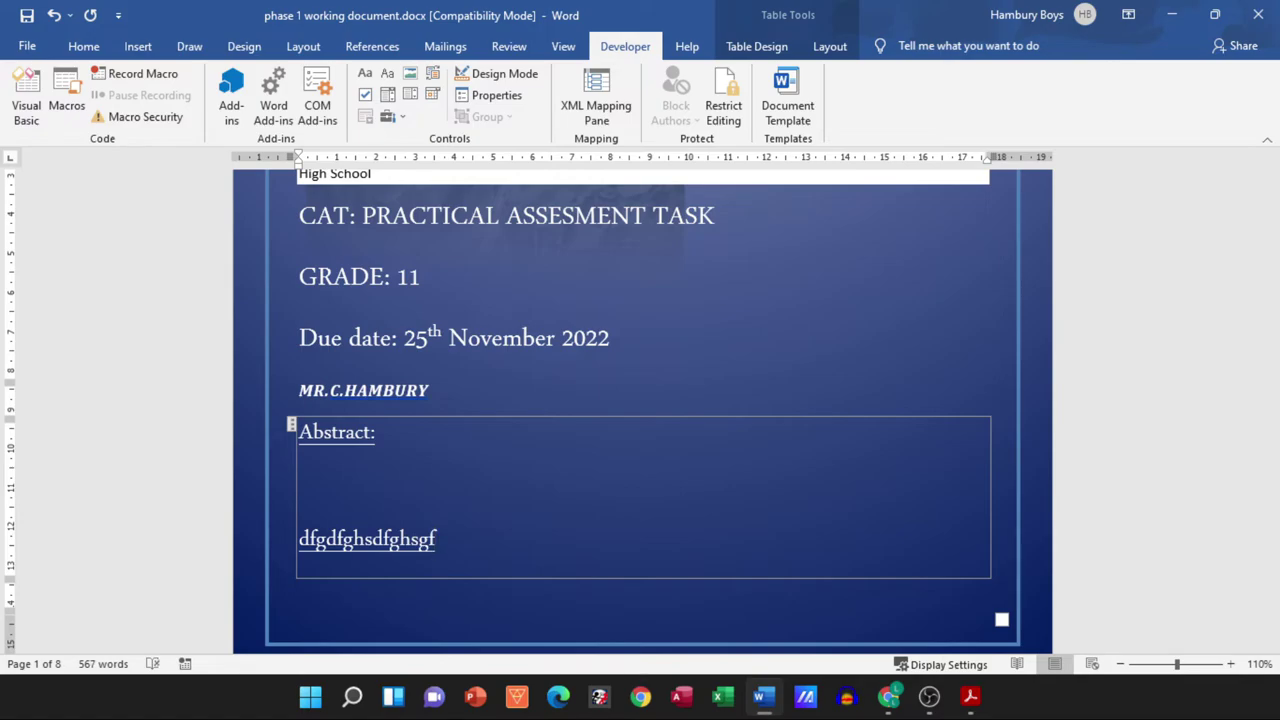
key("BackSpace")
key("BackSpace")
key("BackSpace")
key("BackSpace")
key("BackSpace")
key("BackSpace")
key("BackSpace")
key("BackSpace")
key("BackSpace")
key("BackSpace")
key("BackSpace")
key("BackSpace")
key("BackSpace")
key("BackSpace")
key("BackSpace")
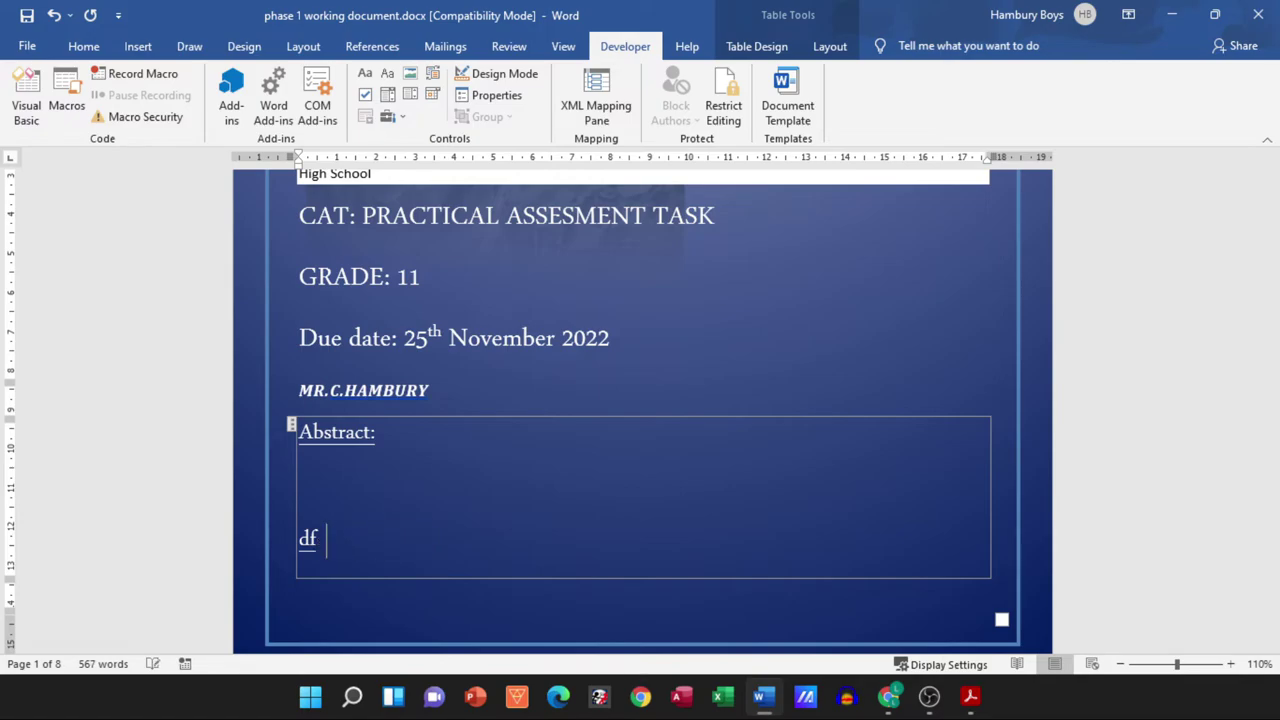
key("BackSpace")
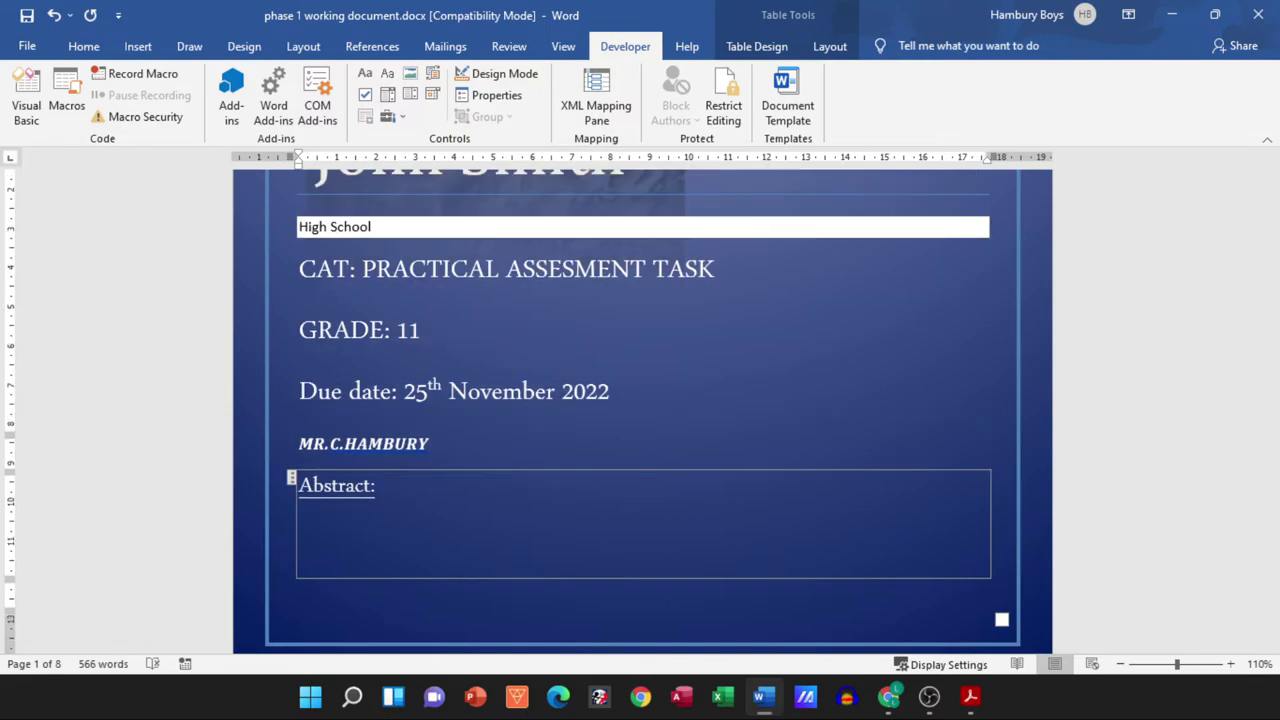
type("Is a summary")
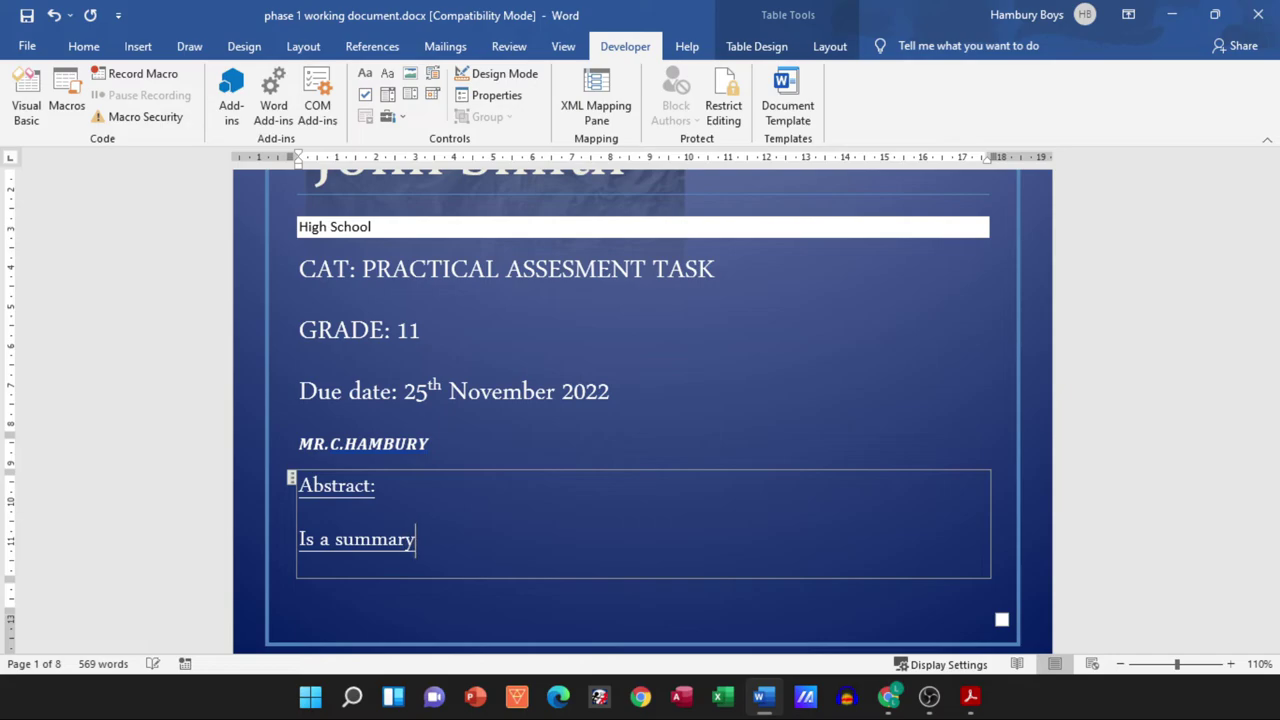
type("(short) of ")
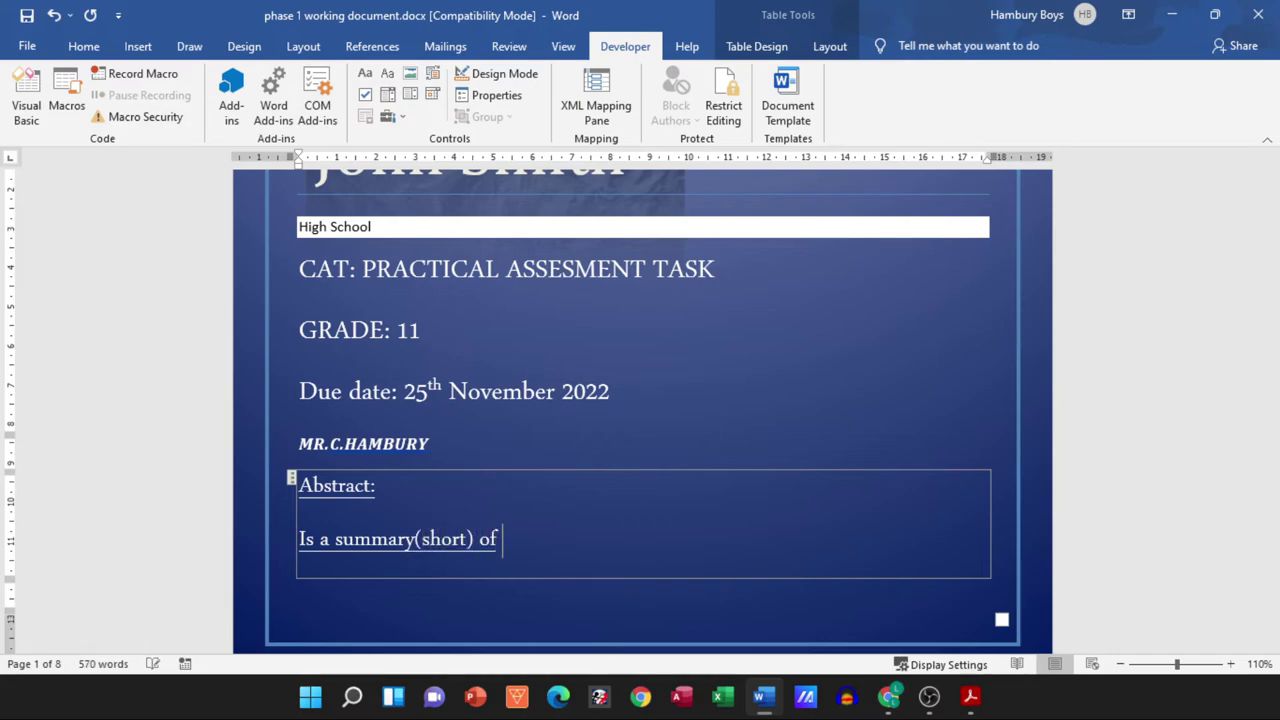
type("your longer work")
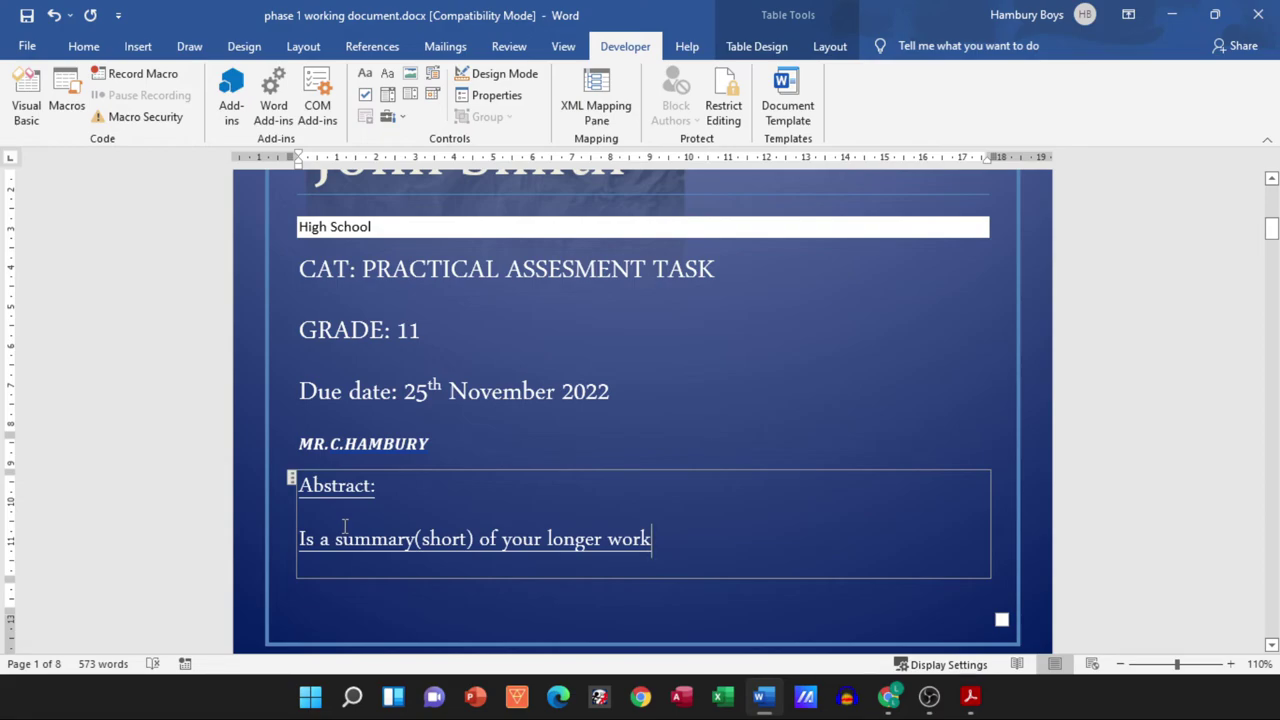
scroll(343, 525, "down", 6)
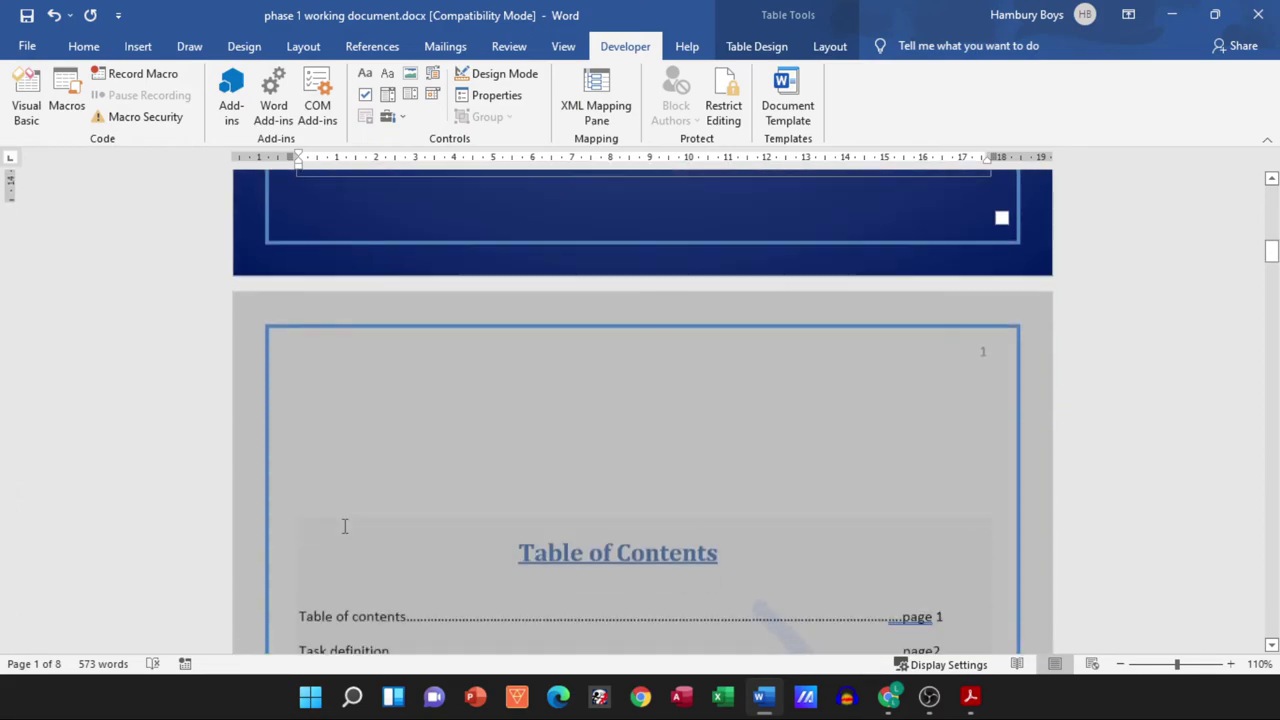
scroll(343, 525, "up", 4)
scroll(343, 528, "up", 1)
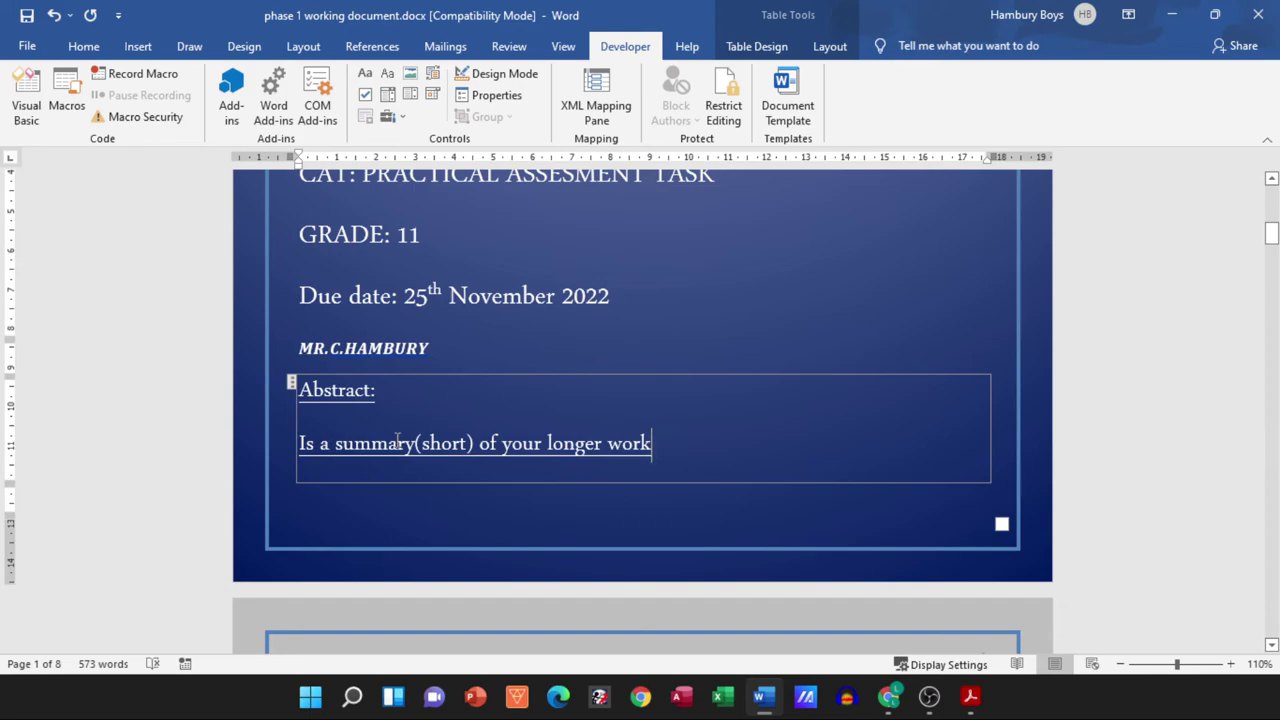
key("alt+Tab")
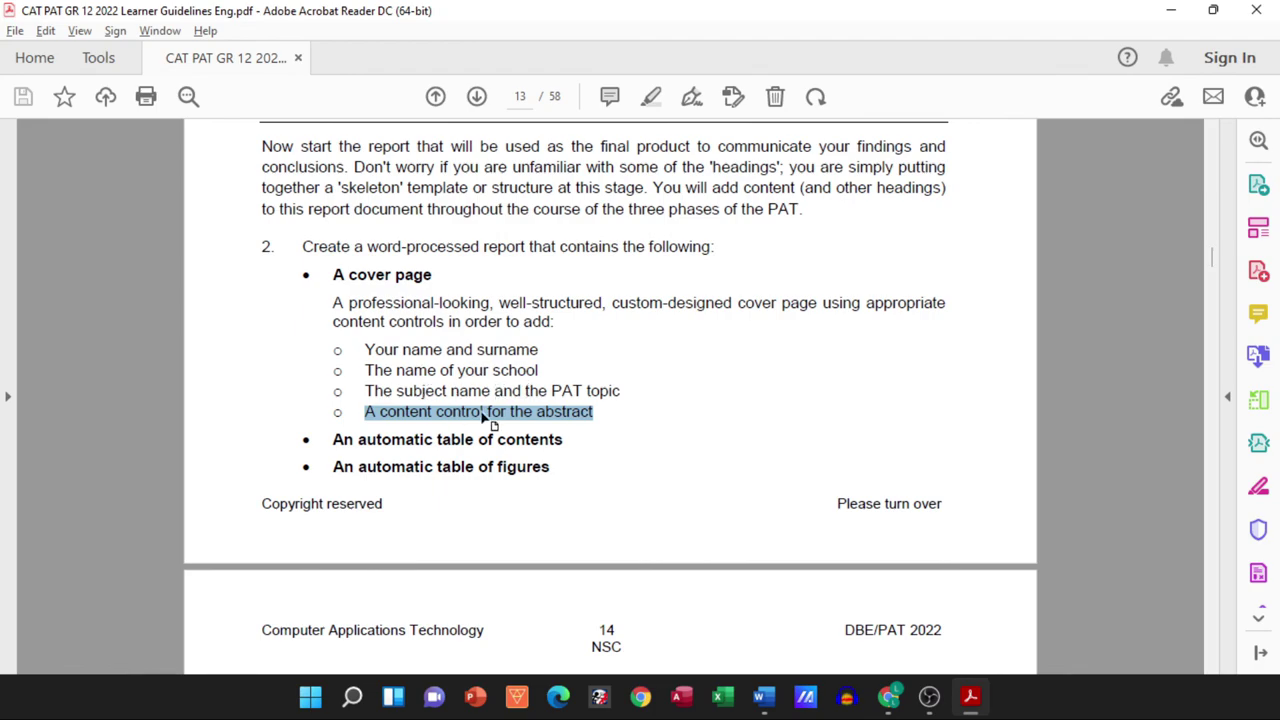
key("alt+Tab")
scroll(483, 417, "up", 6)
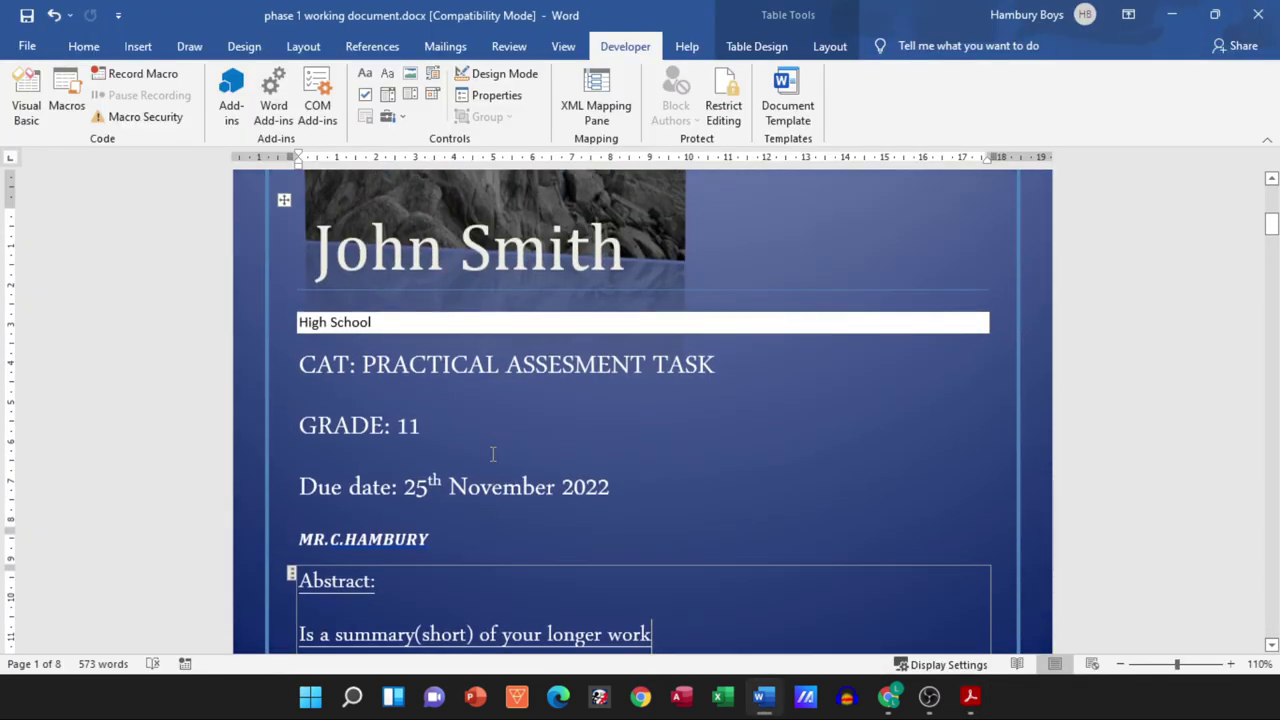
scroll(492, 457, "down", 3)
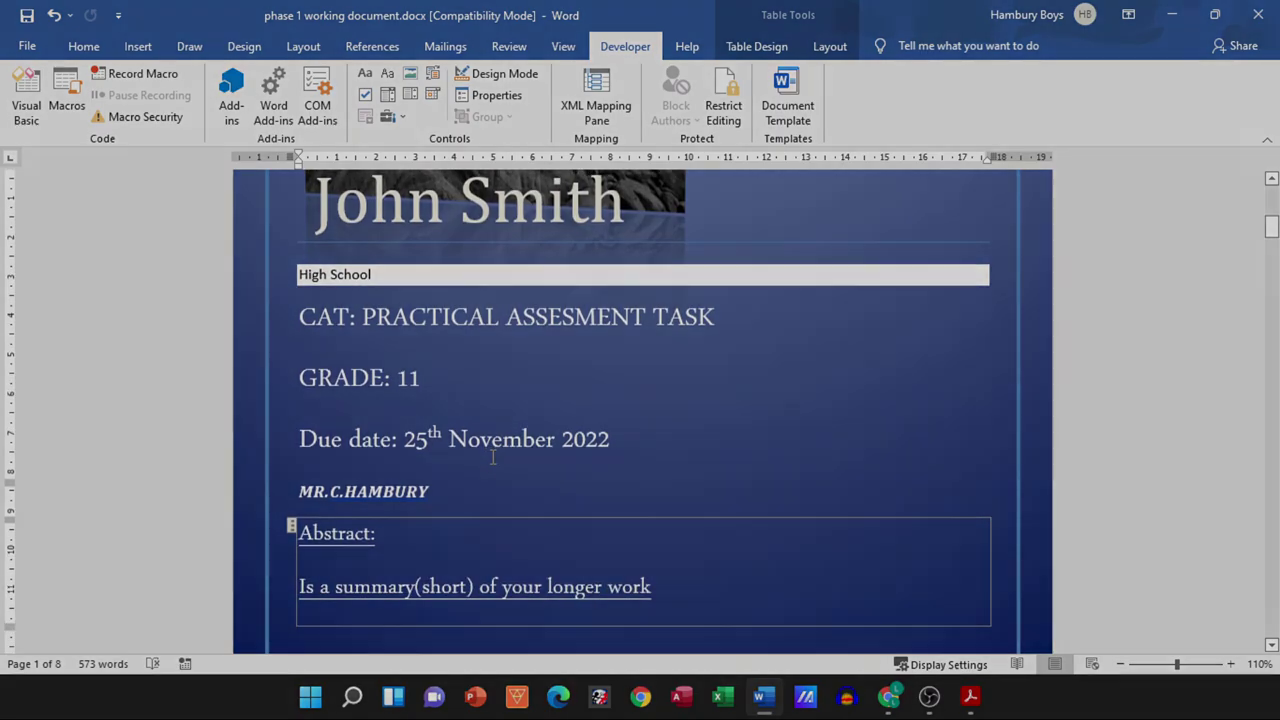